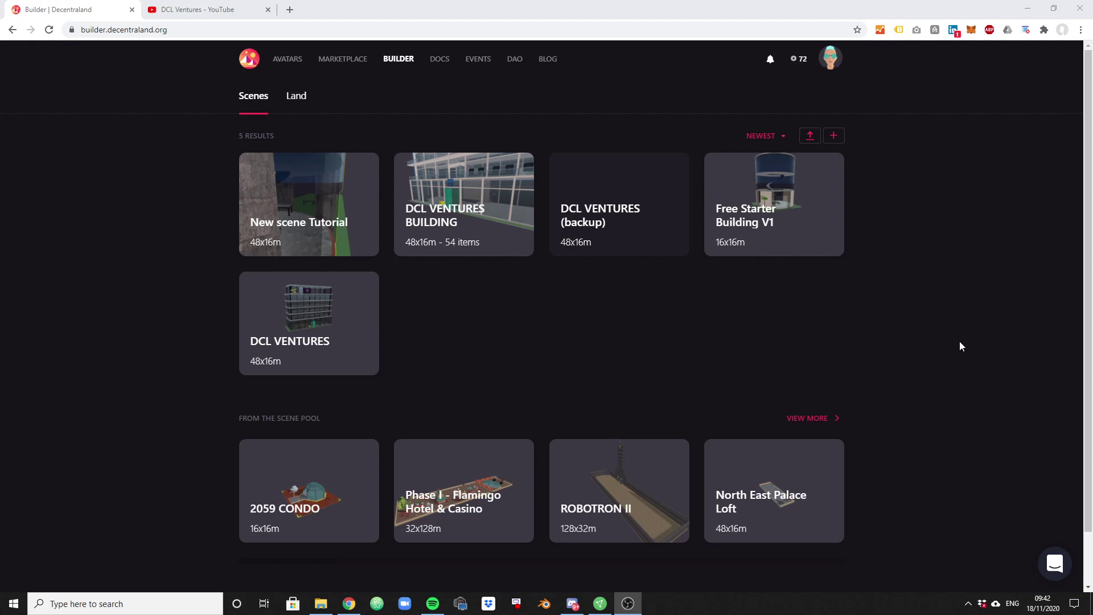
Step: Create a new scene sized 3 rows by 1 column
click(837, 138)
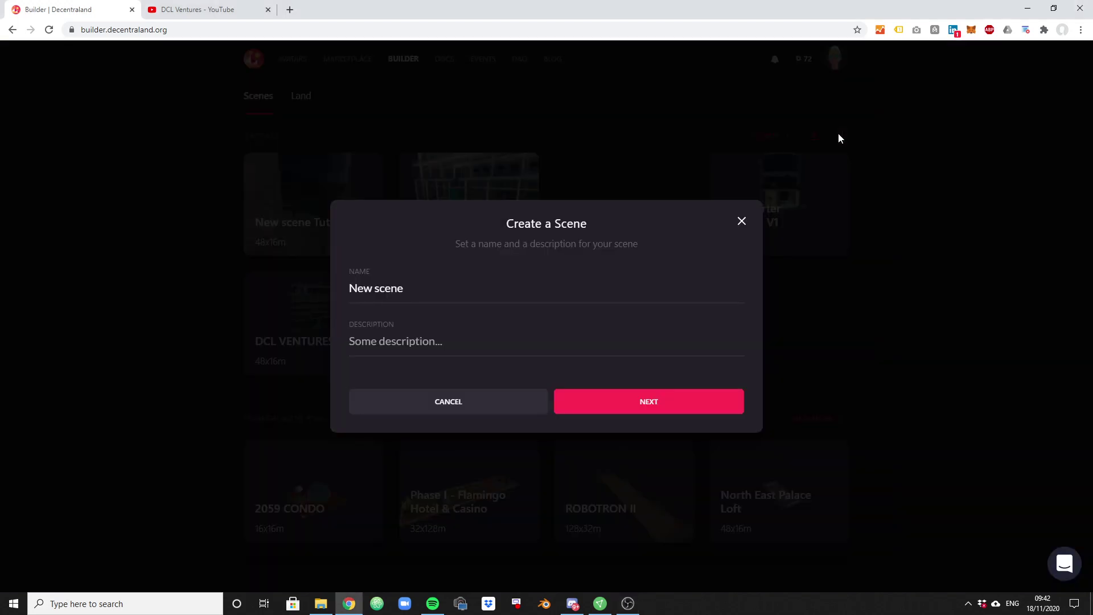
click(645, 398)
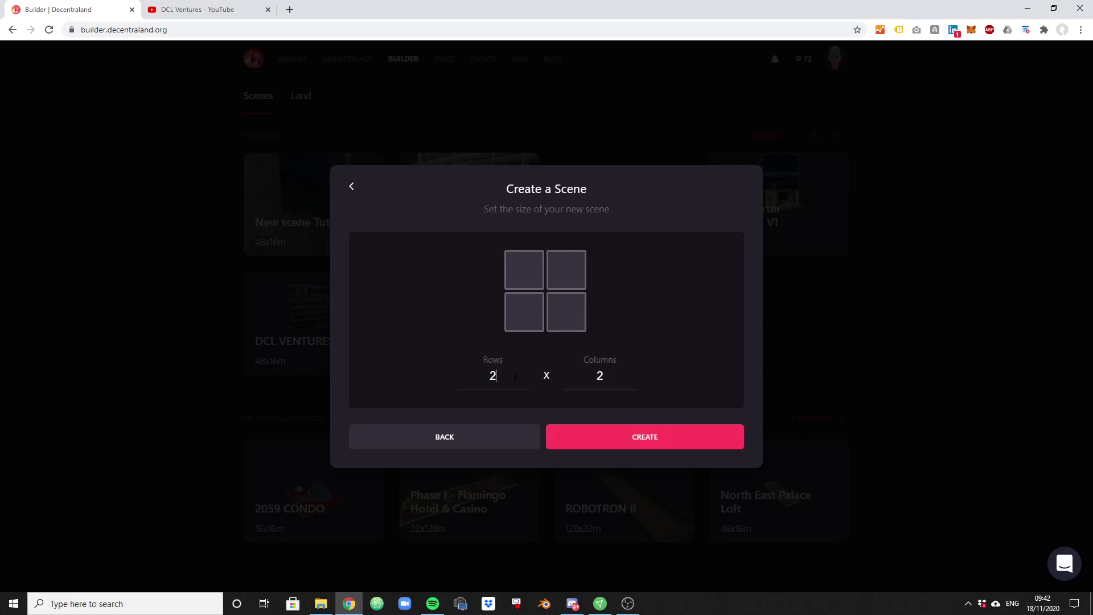
double_click(493, 376)
text(3)
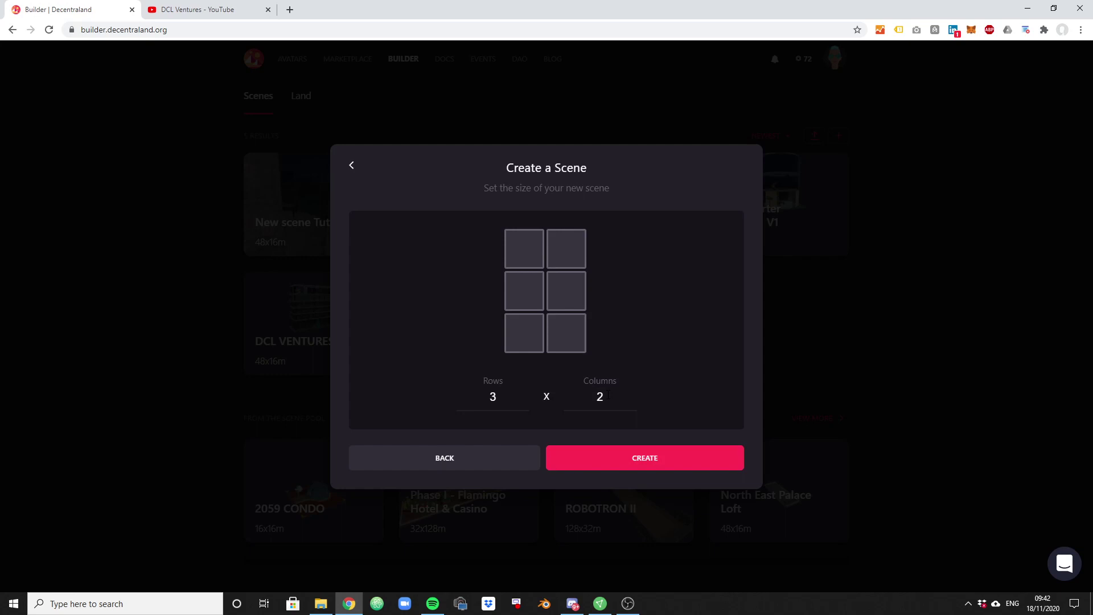
double_click(603, 395)
text(1)
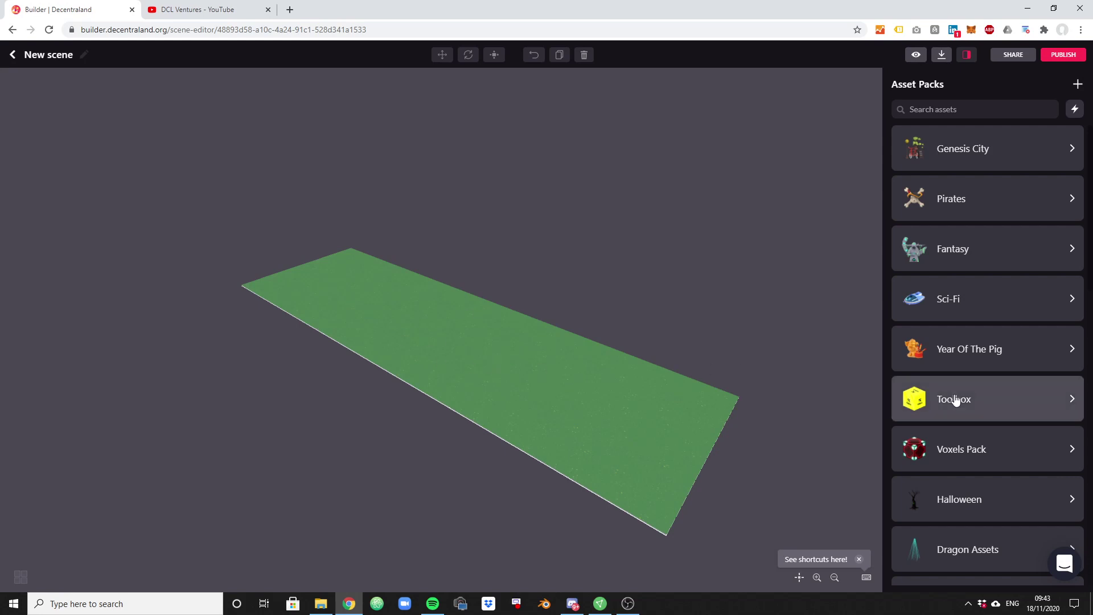
Step: Add the laptop from the Studio Gear pack to the plot, then deselect it
scroll(1044, 478, down, 5)
scroll(1005, 415, down, 1)
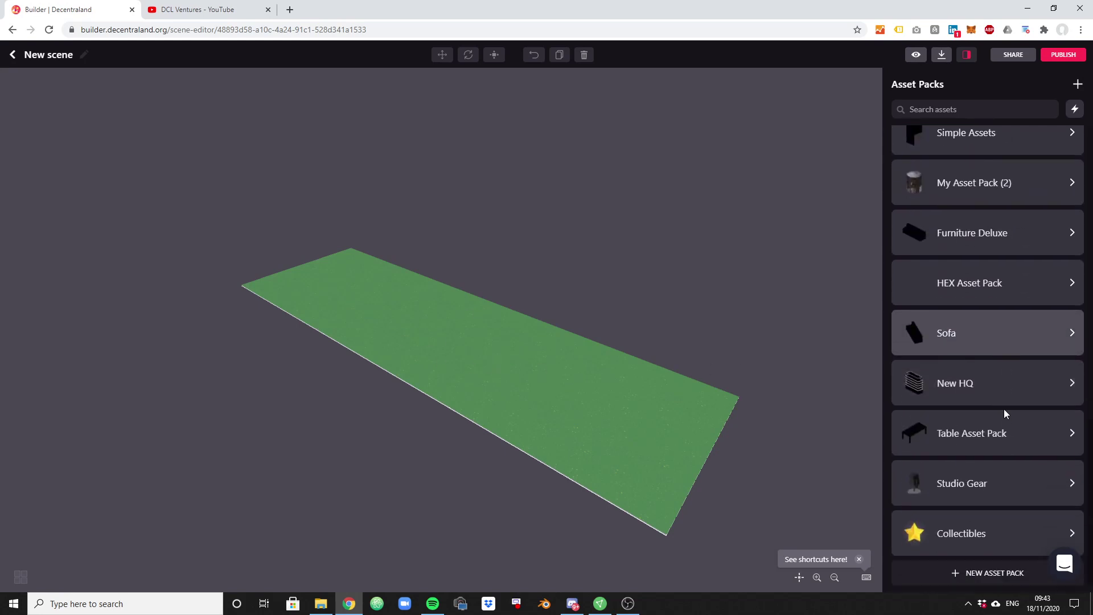
click(972, 491)
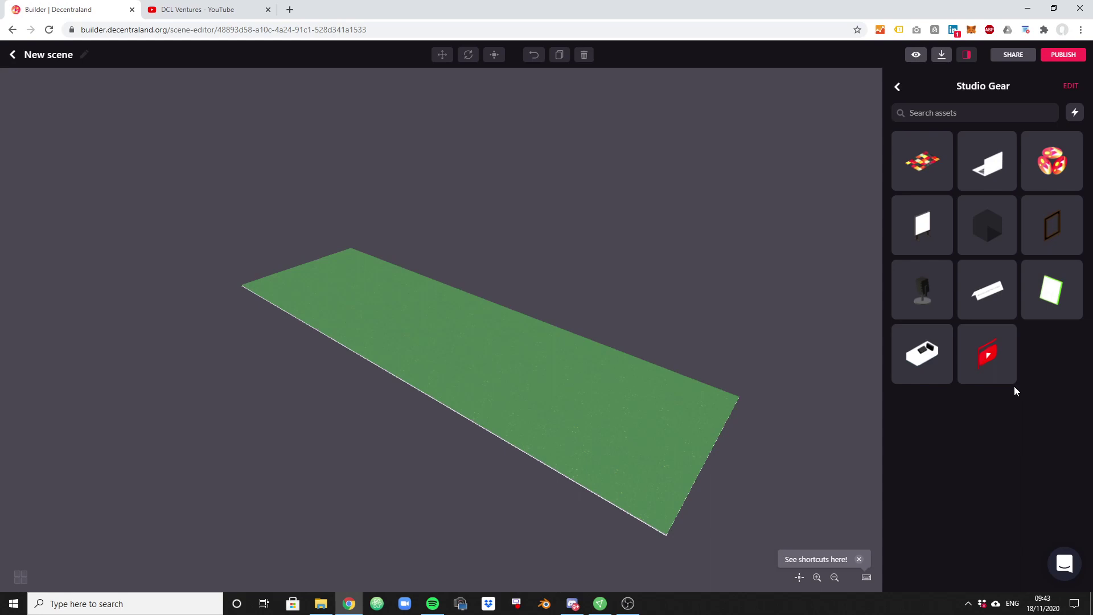
click(989, 175)
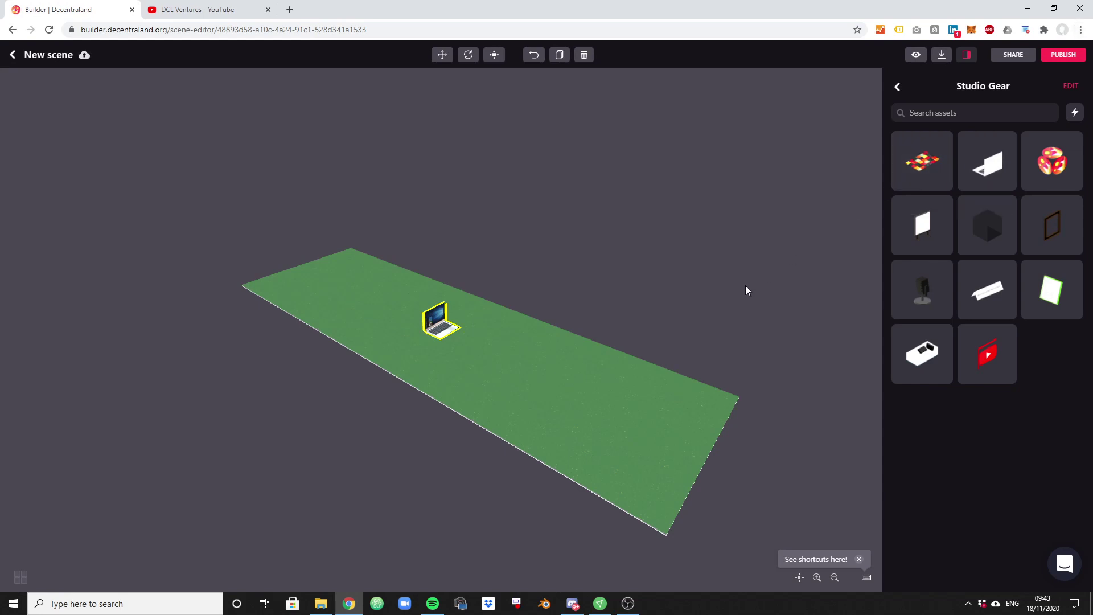
drag(411, 306, 417, 330)
click(582, 399)
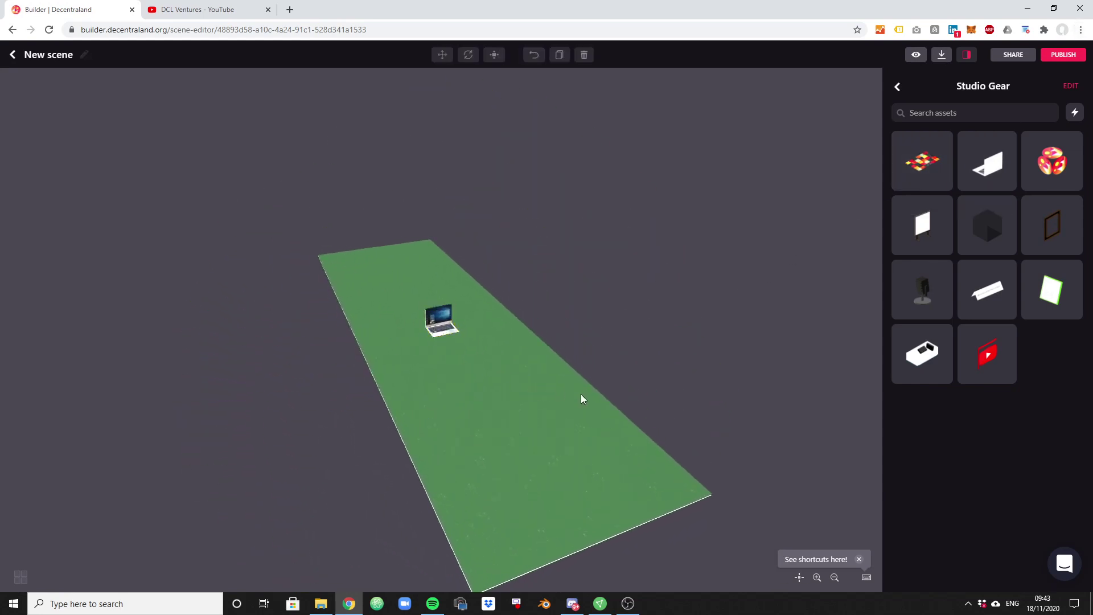
Step: Drop a Click Area from the Toolbox pack onto the laptop
click(899, 88)
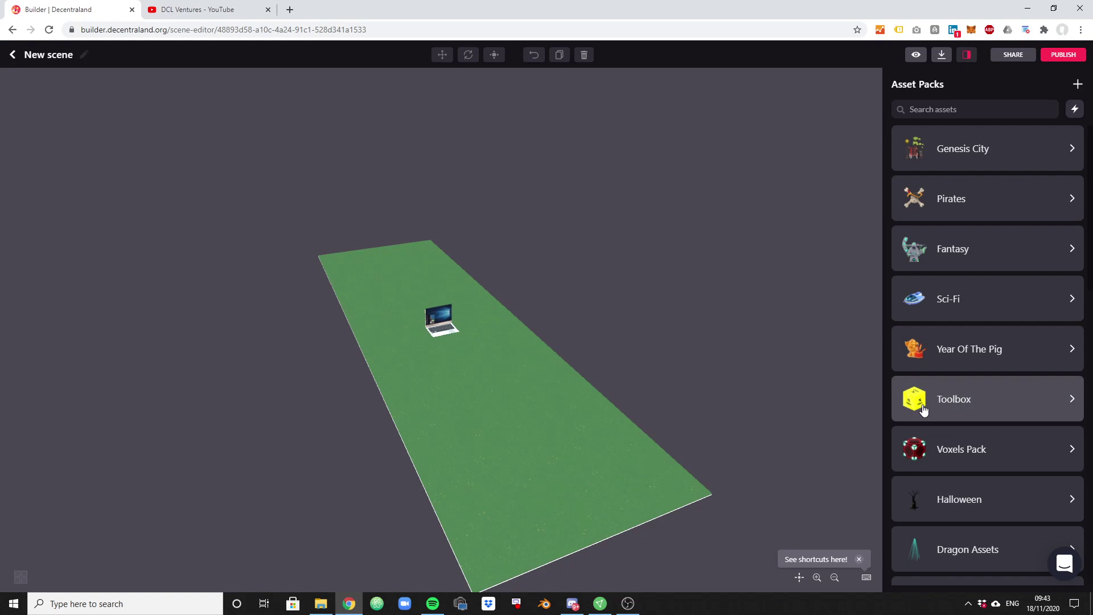
click(1006, 409)
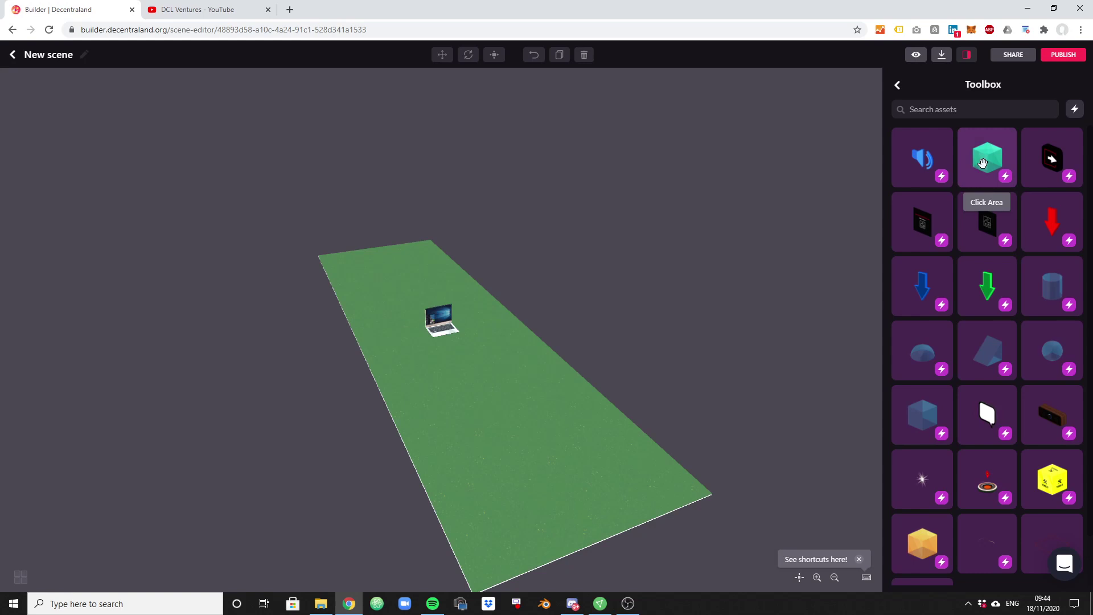
drag(983, 163, 441, 326)
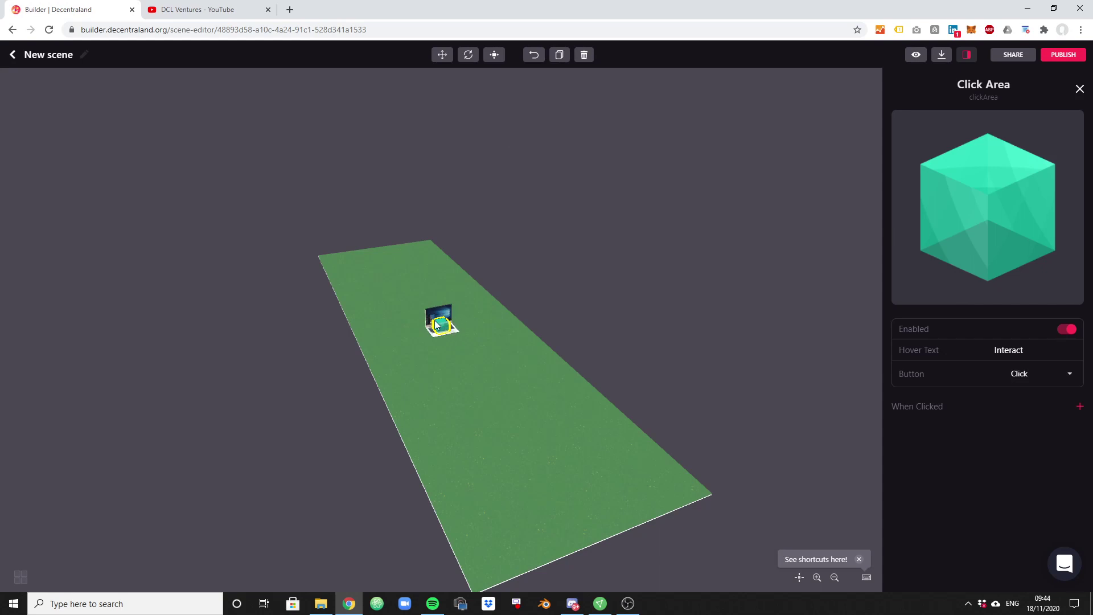
Step: Scale the Click Area up until its cube encloses the laptop
click(495, 56)
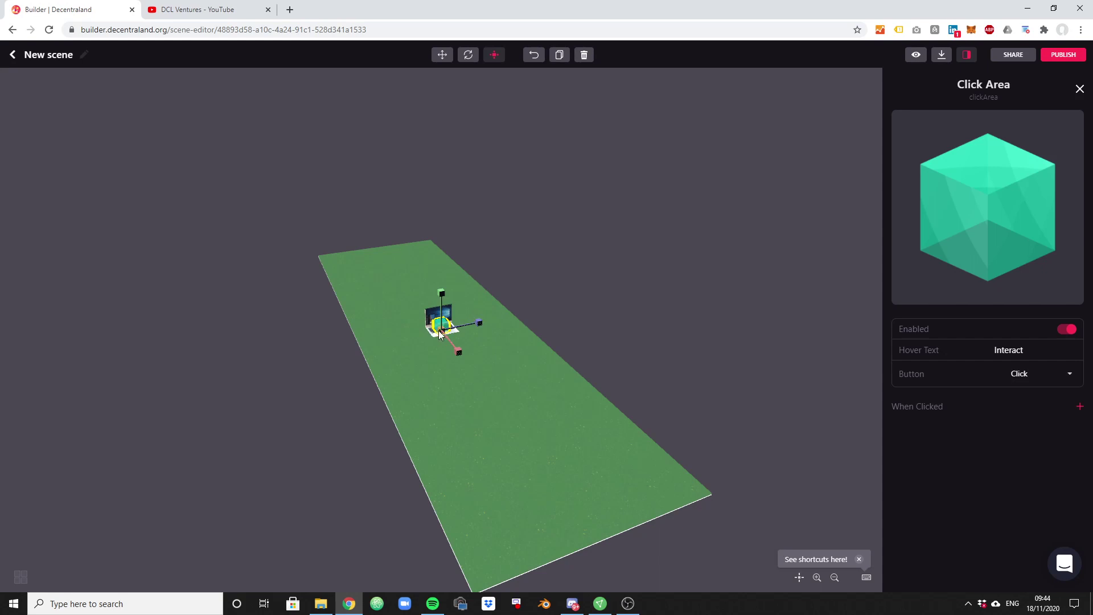
drag(440, 335, 367, 341)
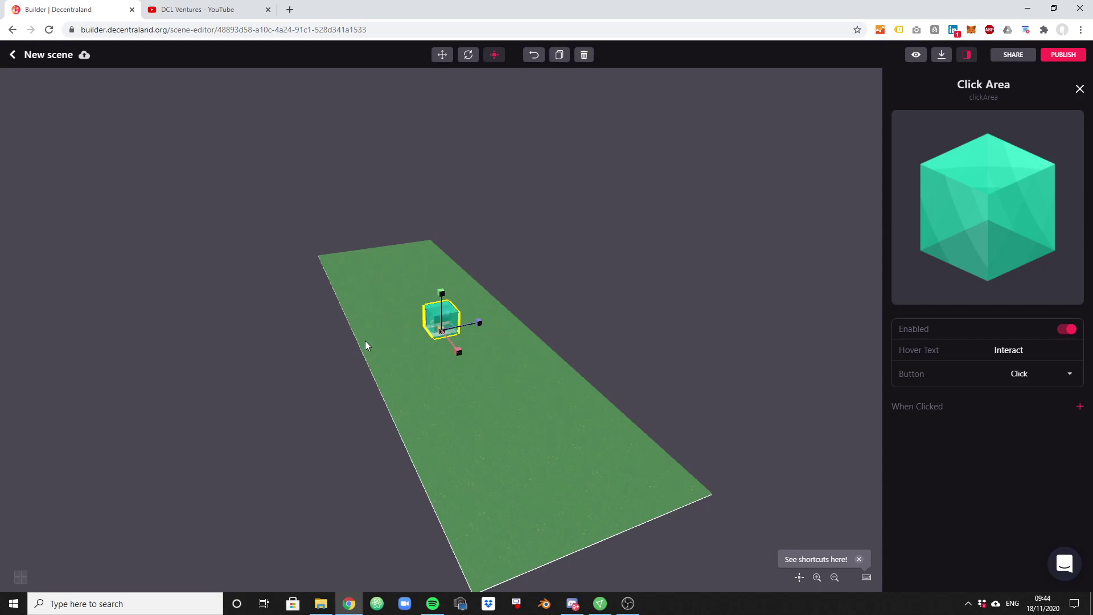
click(391, 358)
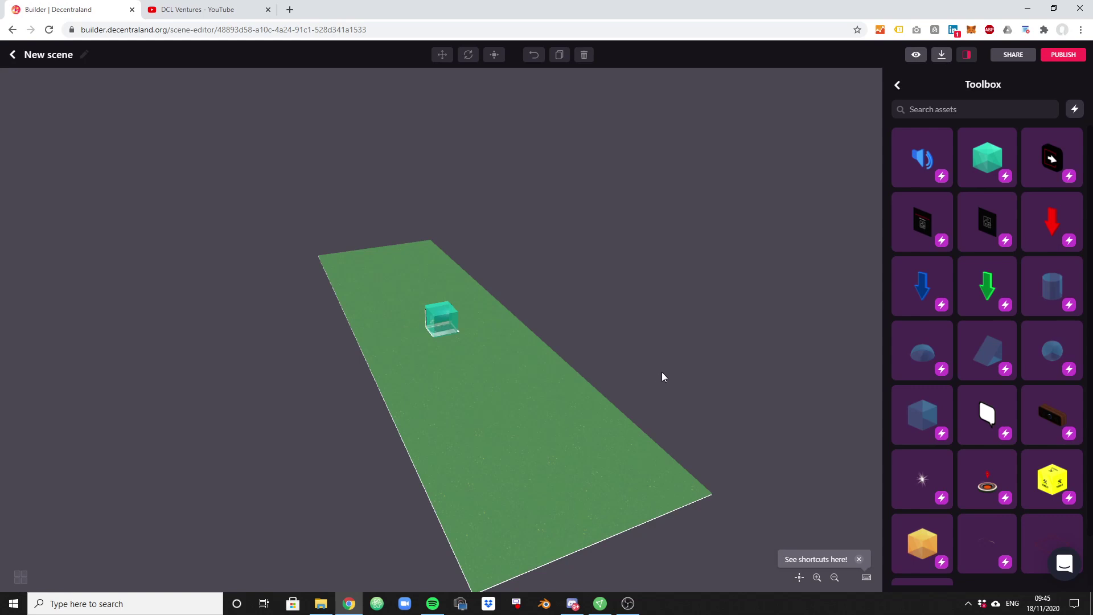
Step: Add the yellow Toolbox item and move it to the plot's far corner
click(1049, 485)
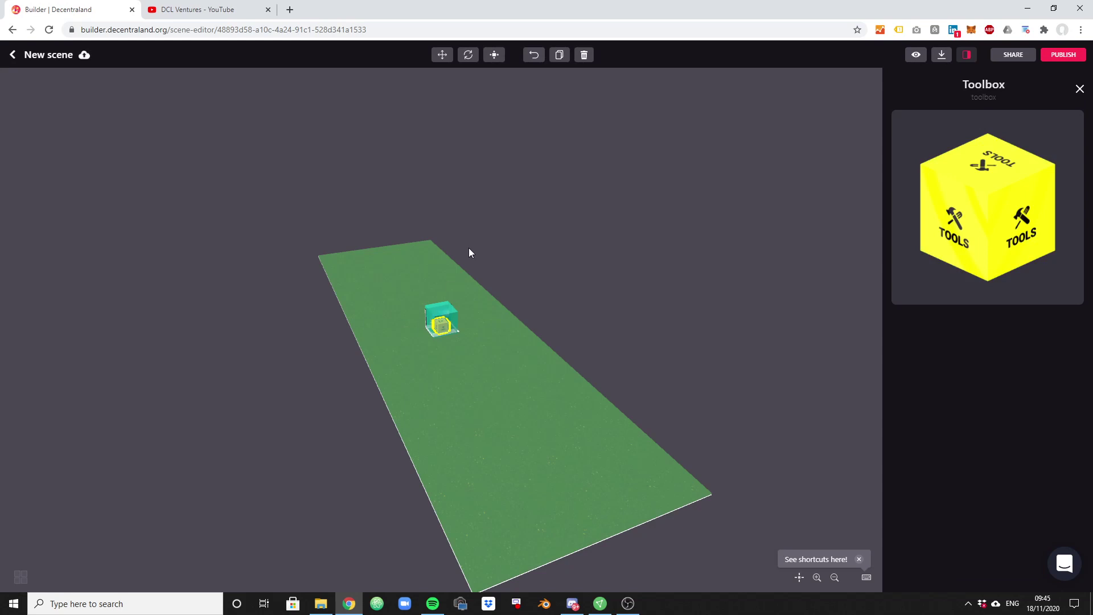
click(494, 55)
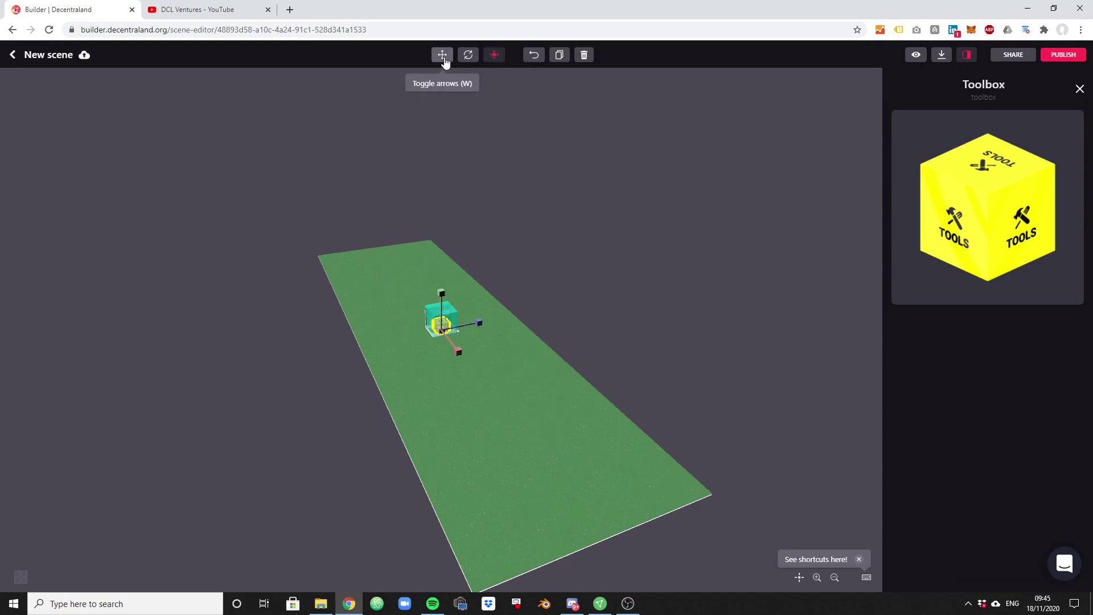
click(442, 54)
drag(471, 360, 699, 505)
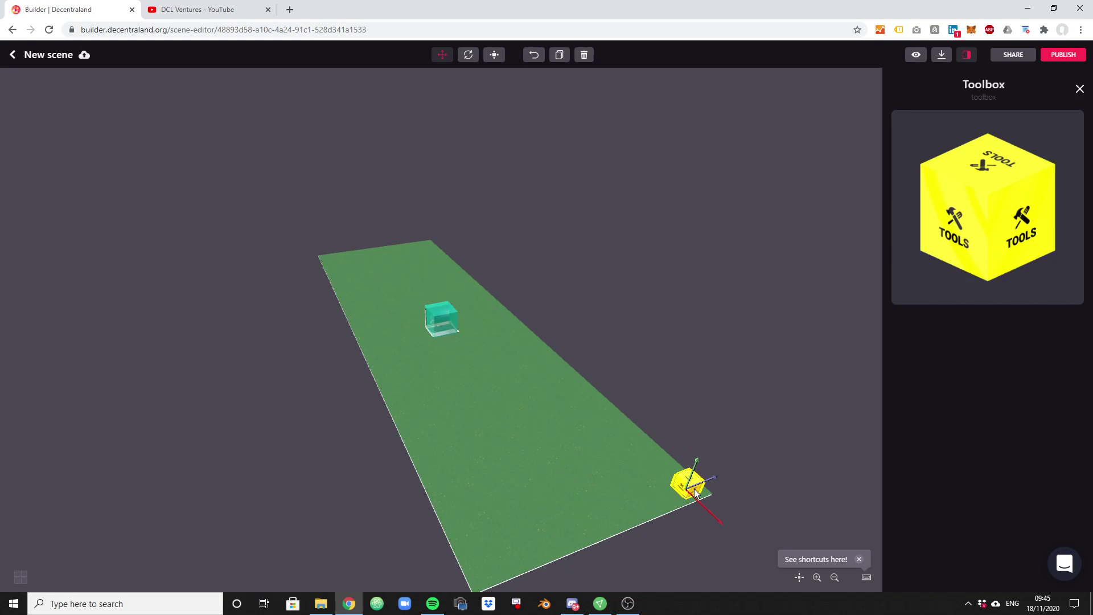
click(651, 385)
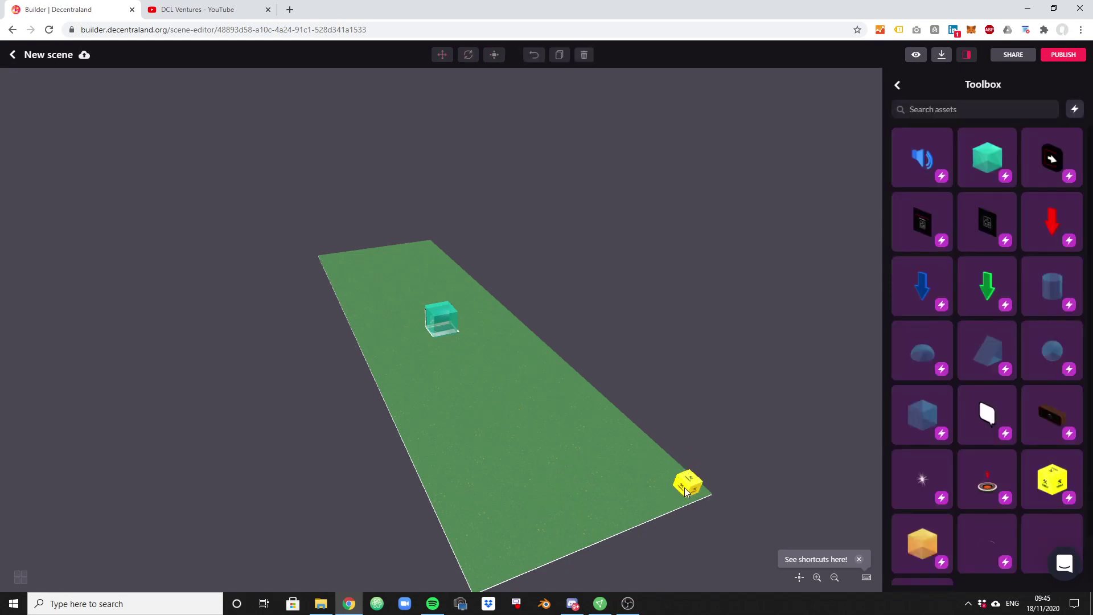
click(685, 488)
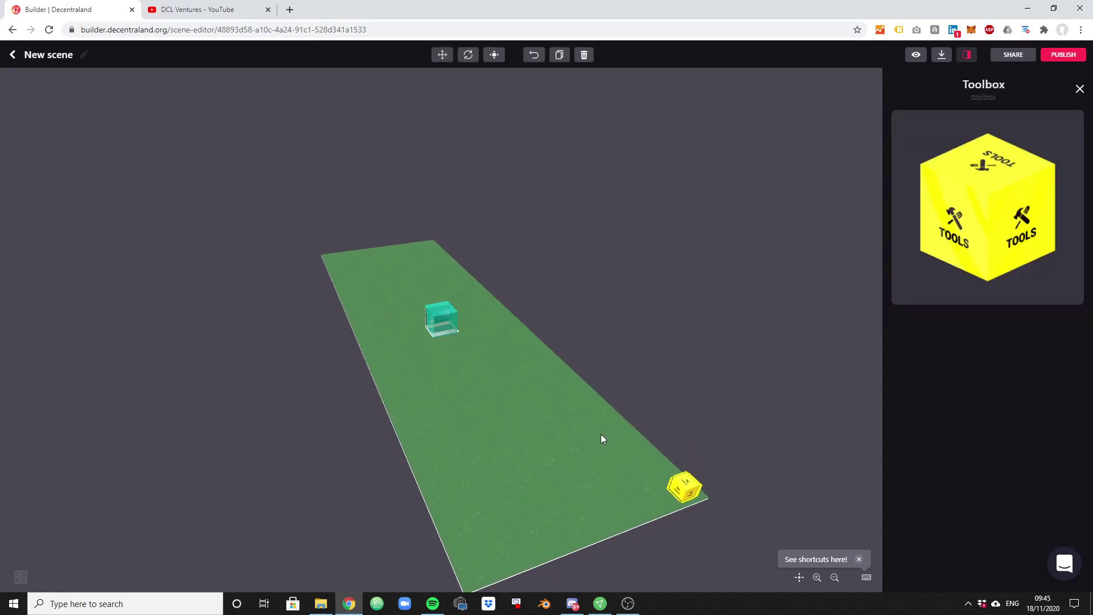
click(663, 373)
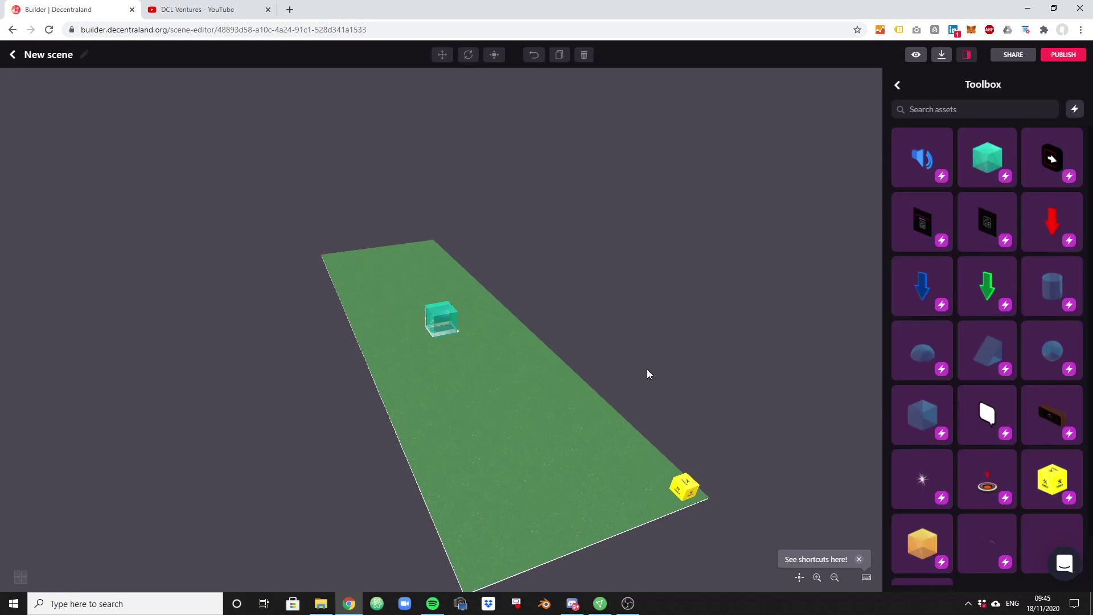
Step: Change the Click Area's hover text to 'Click here', keeping Click as the trigger
click(447, 327)
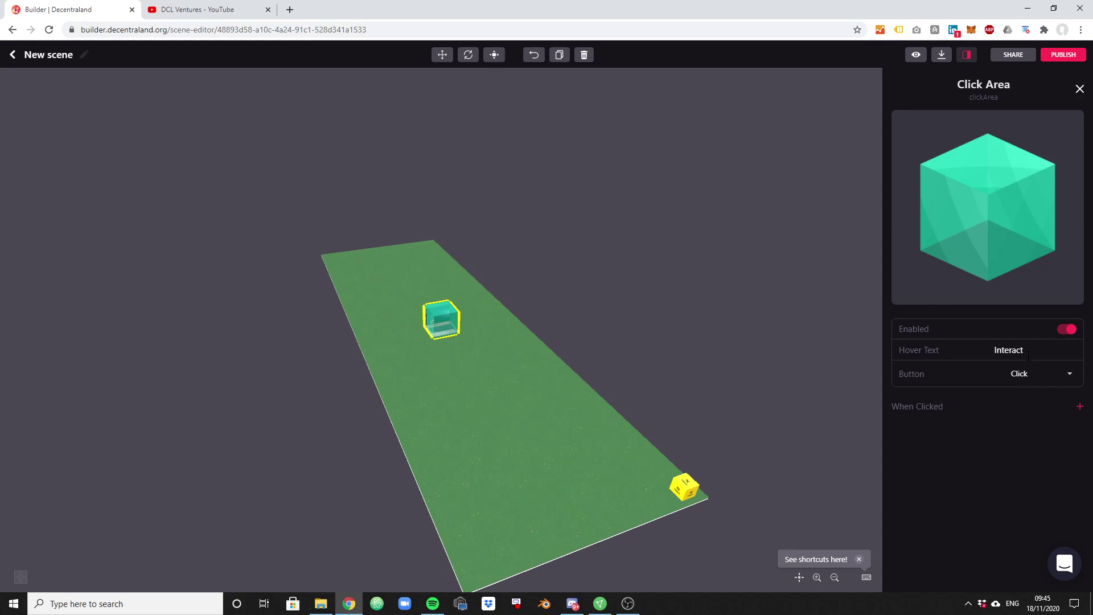
drag(1030, 350, 968, 362)
text(Click here)
click(1060, 376)
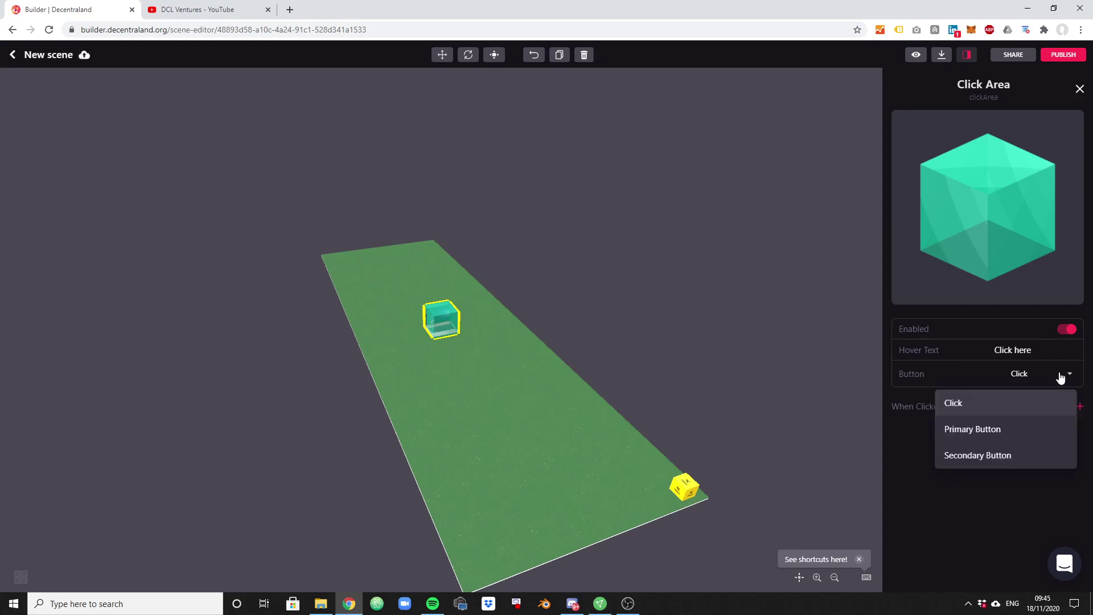
click(981, 401)
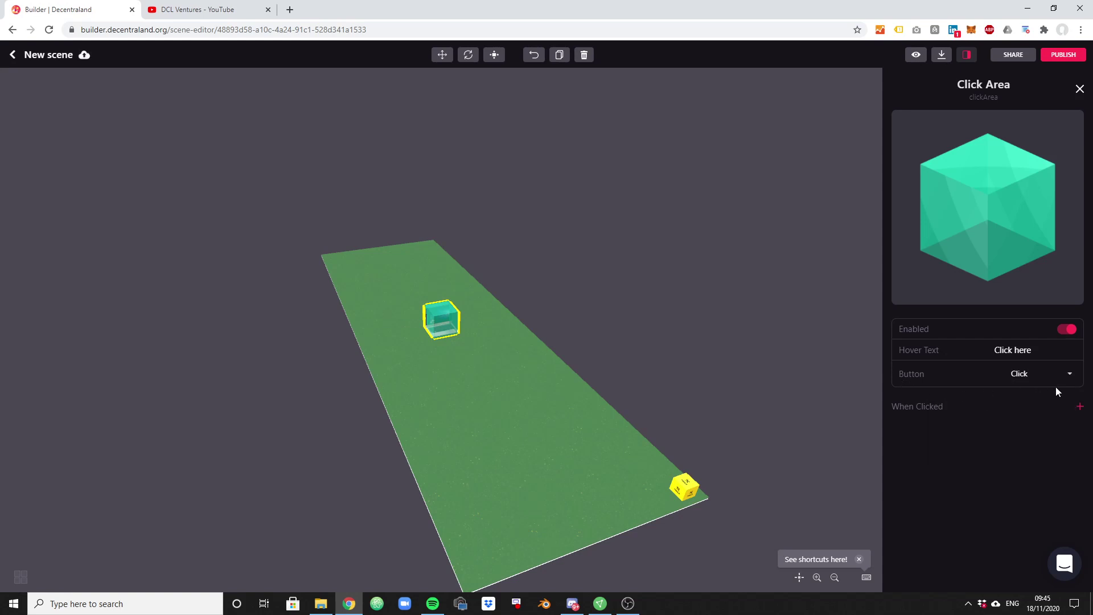
Step: Add an on-click action to the Click Area and target it at the toolbox
click(1080, 406)
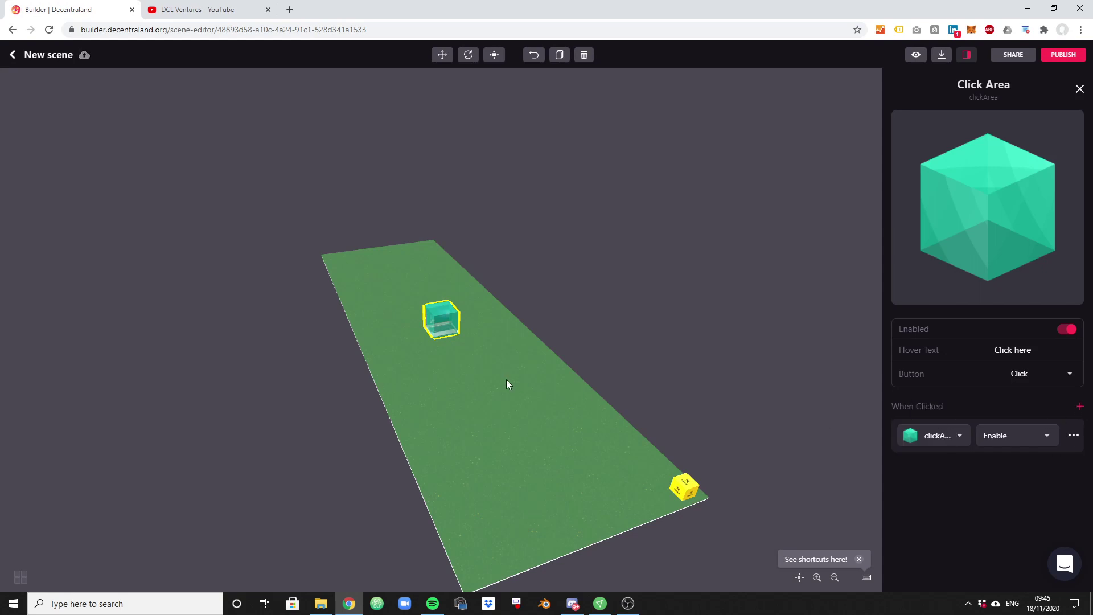
click(959, 444)
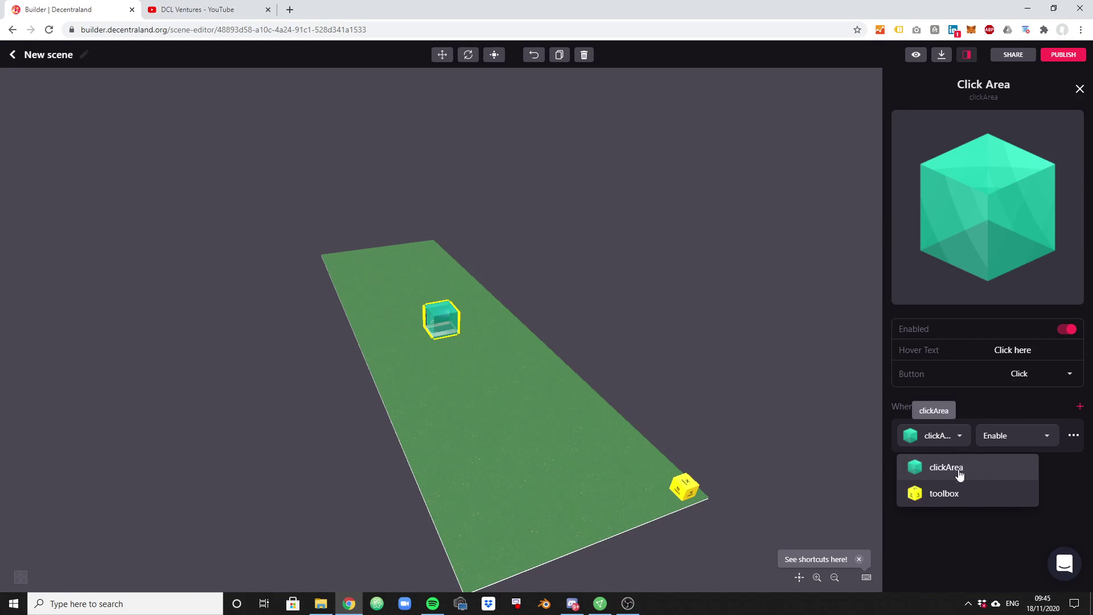
click(961, 471)
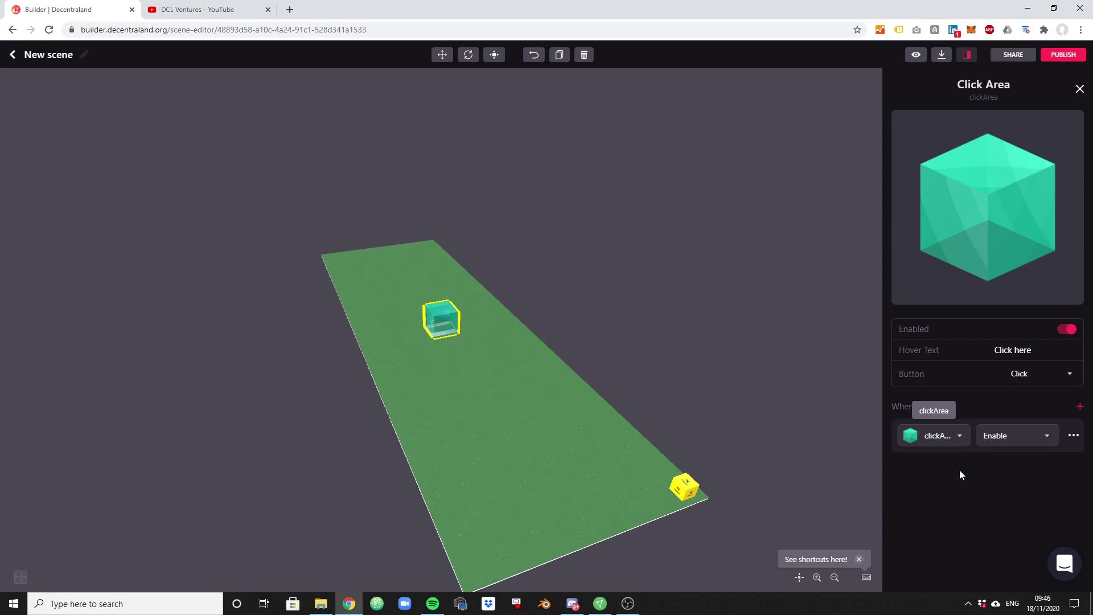
click(1029, 446)
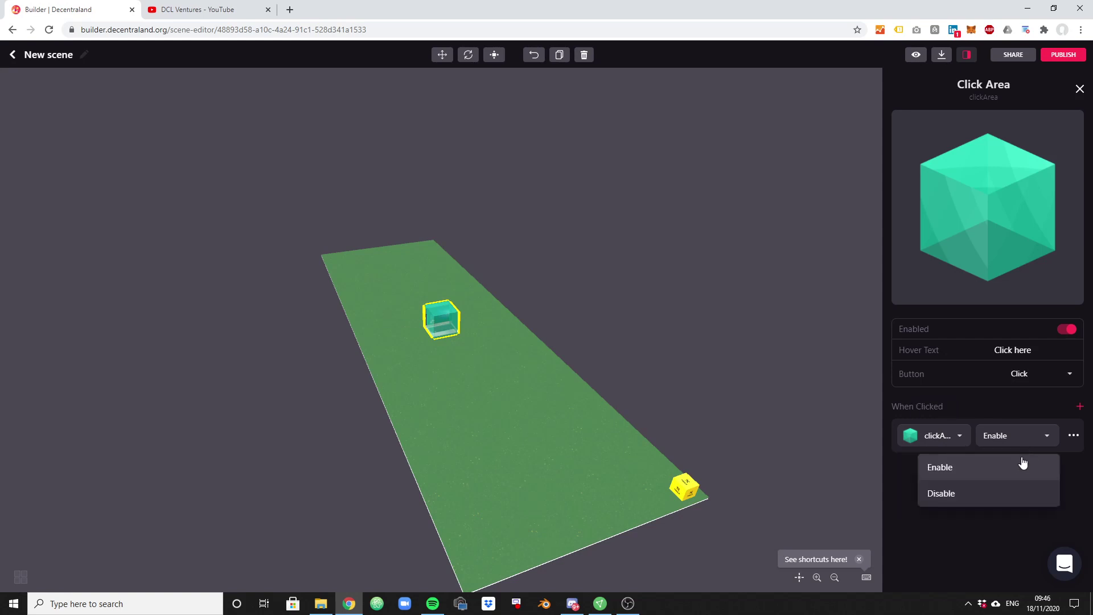
click(1019, 465)
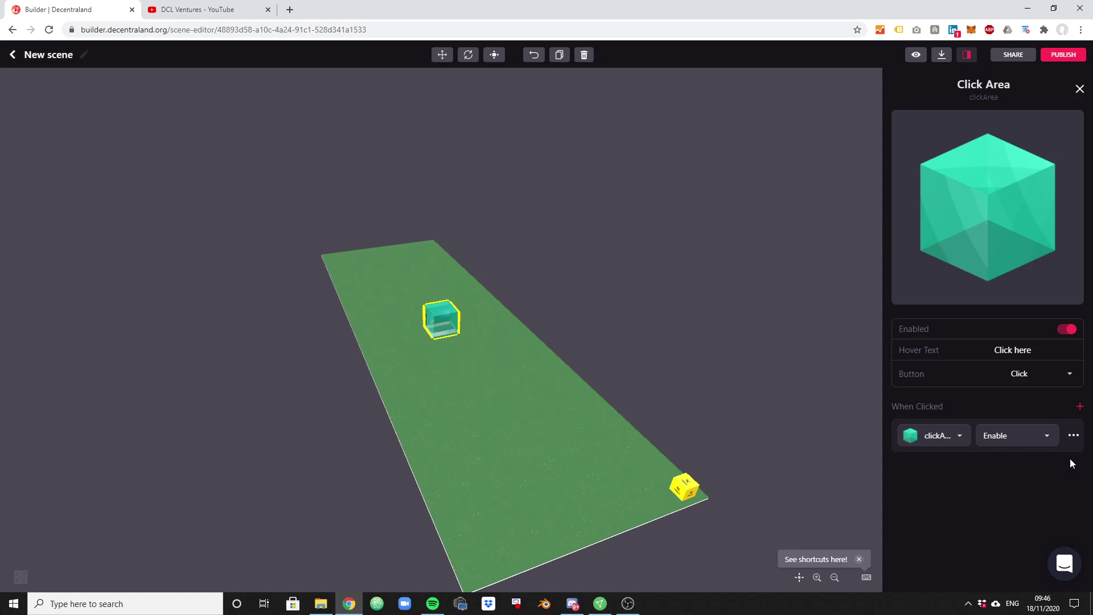
click(959, 437)
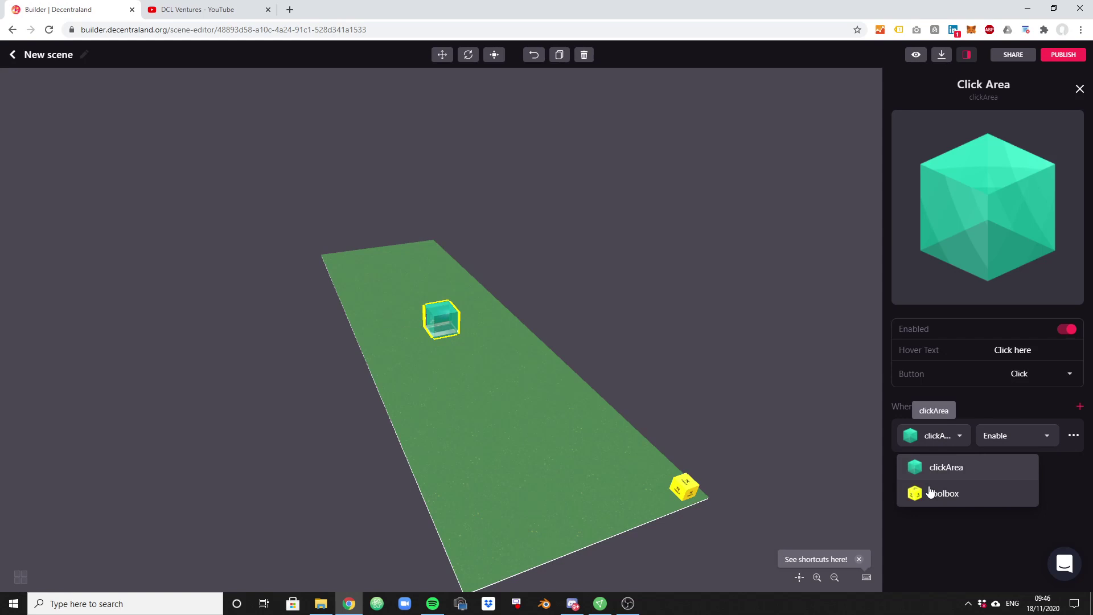
click(930, 492)
click(938, 437)
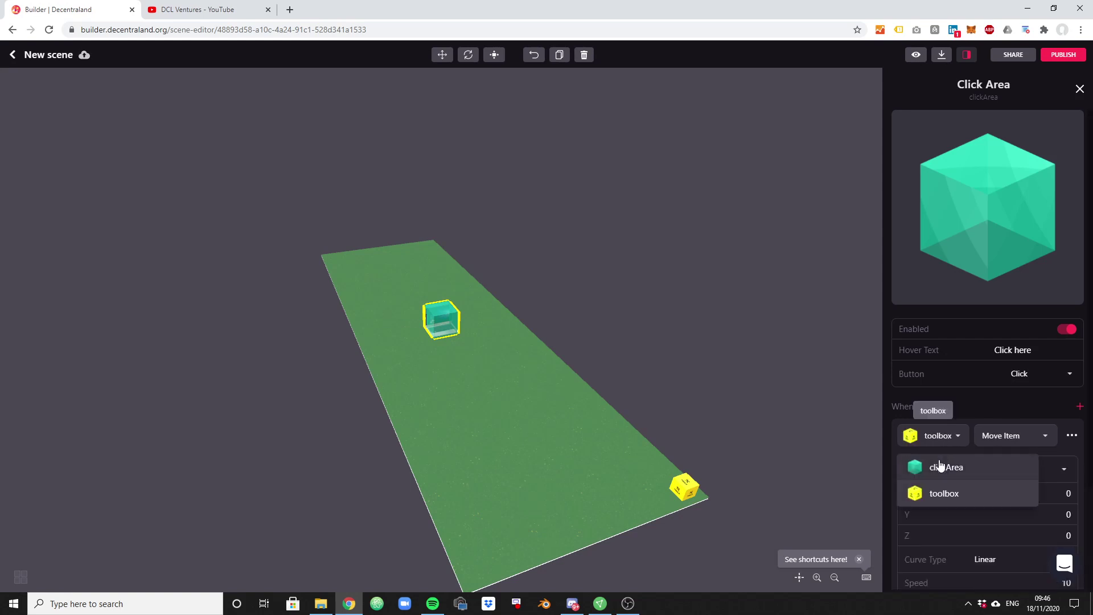
click(982, 411)
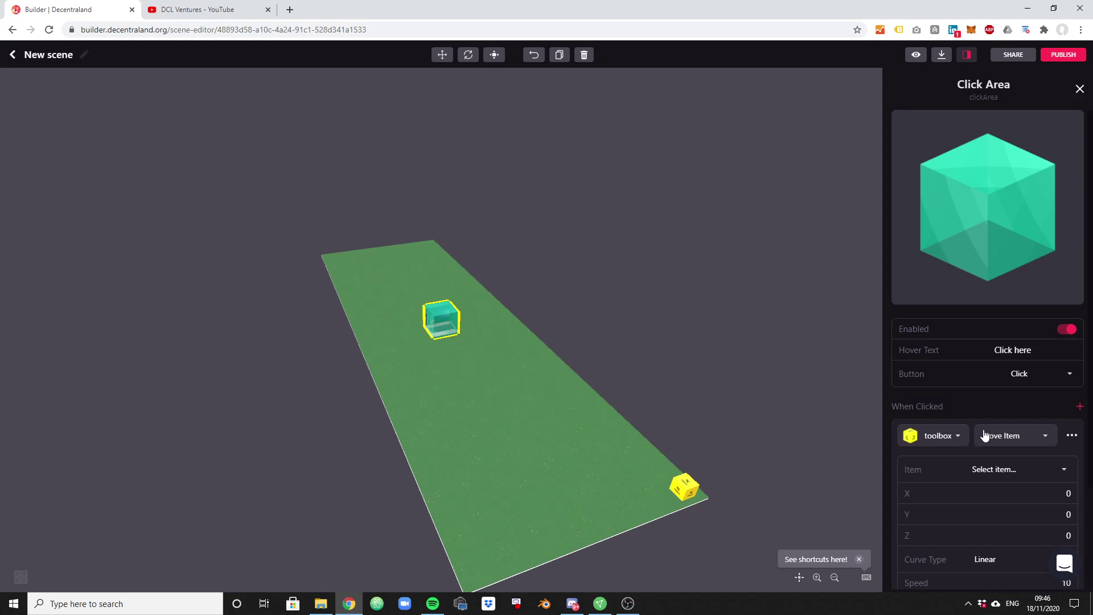
click(957, 439)
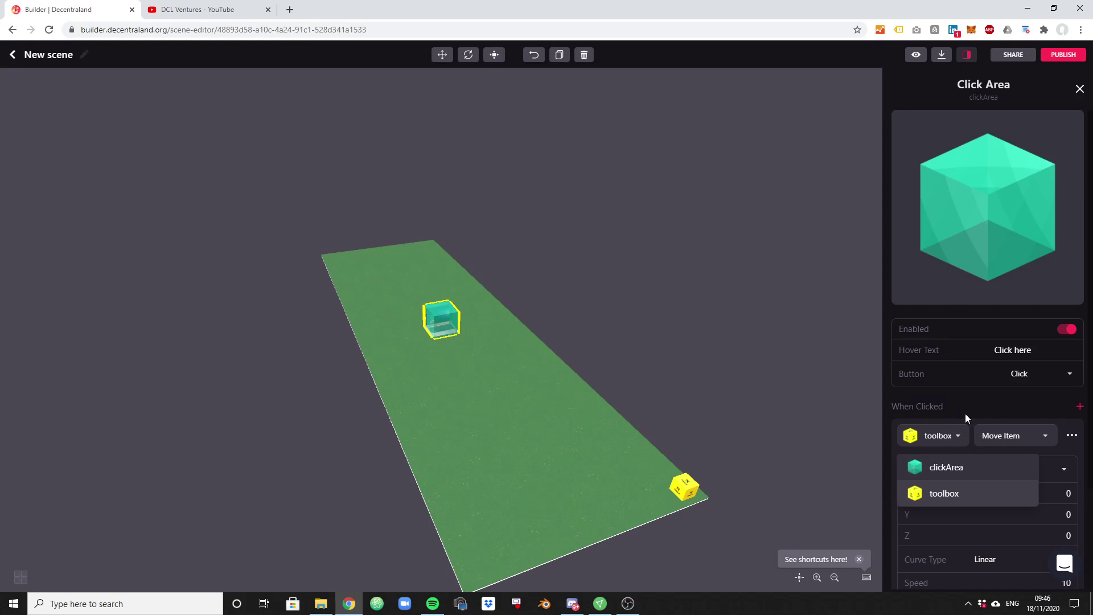
click(957, 435)
click(957, 436)
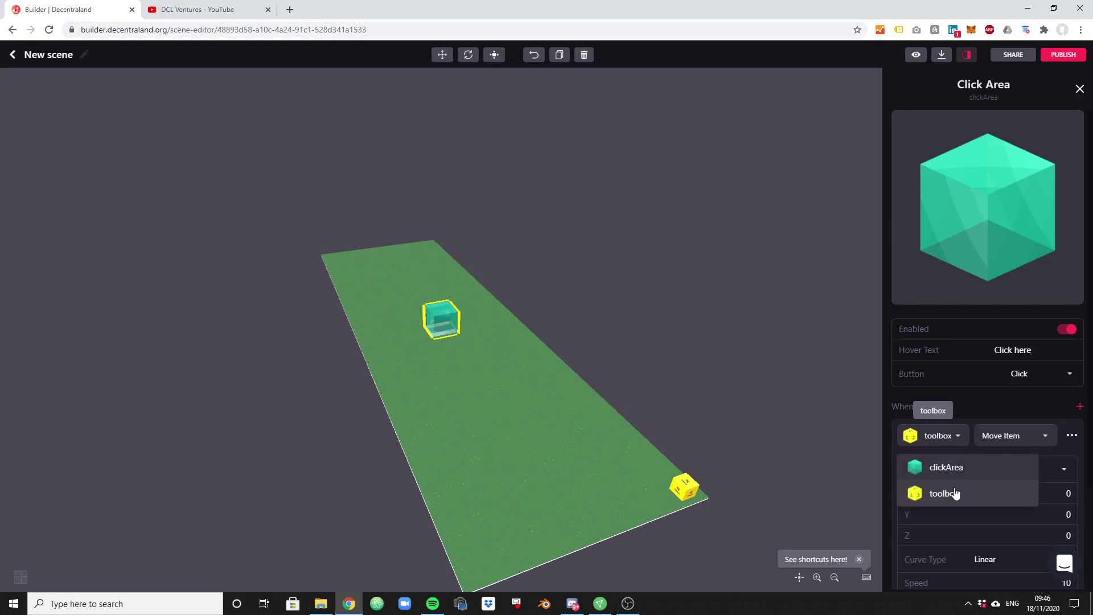
click(954, 501)
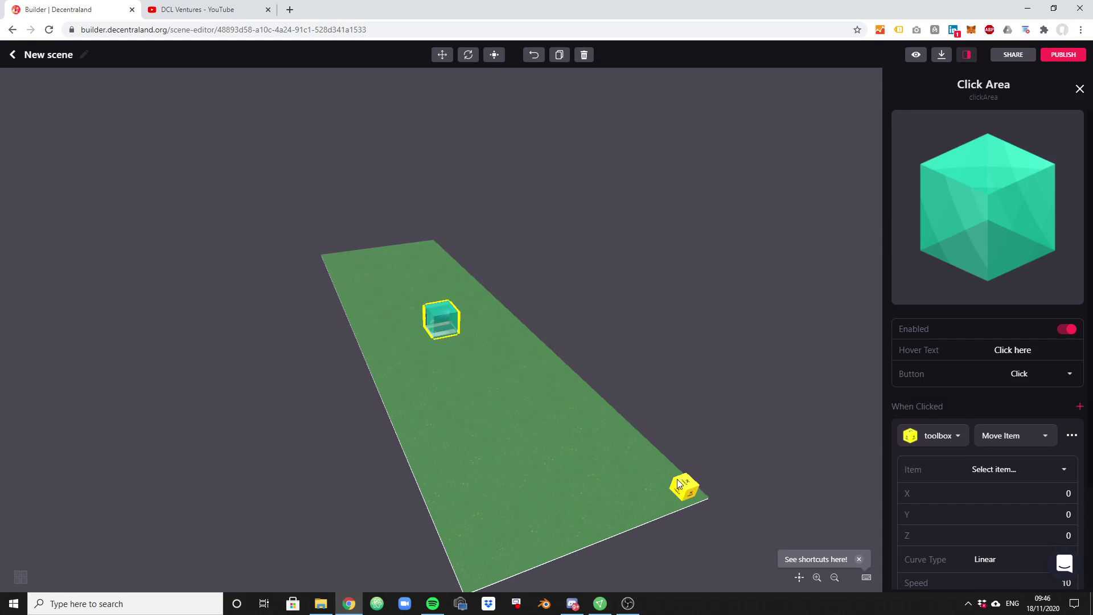
scroll(944, 368, down, 1)
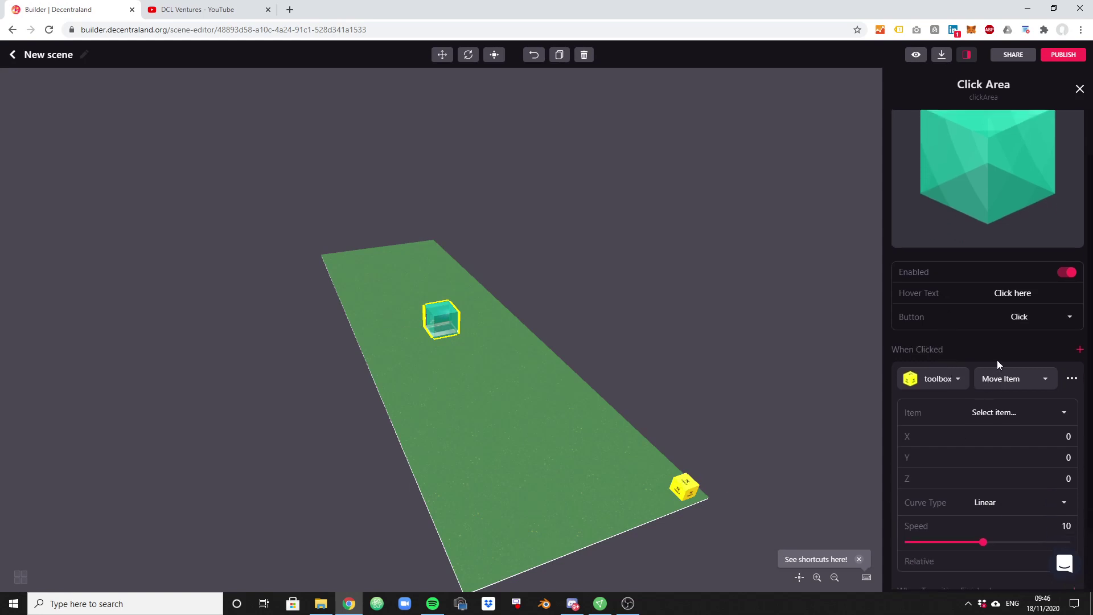
scroll(1035, 305, up, 1)
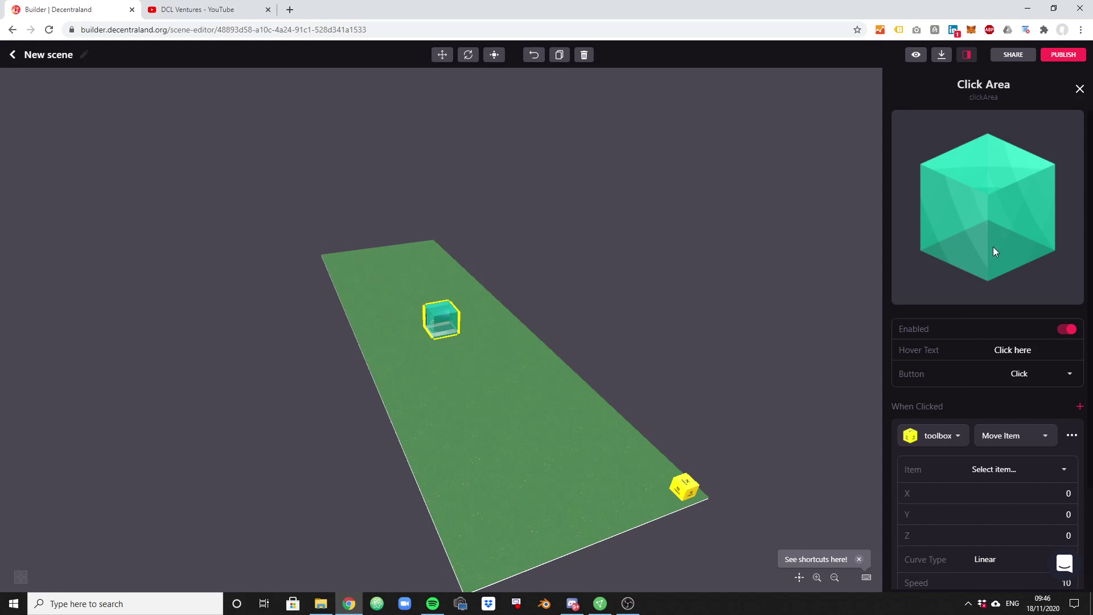
click(452, 393)
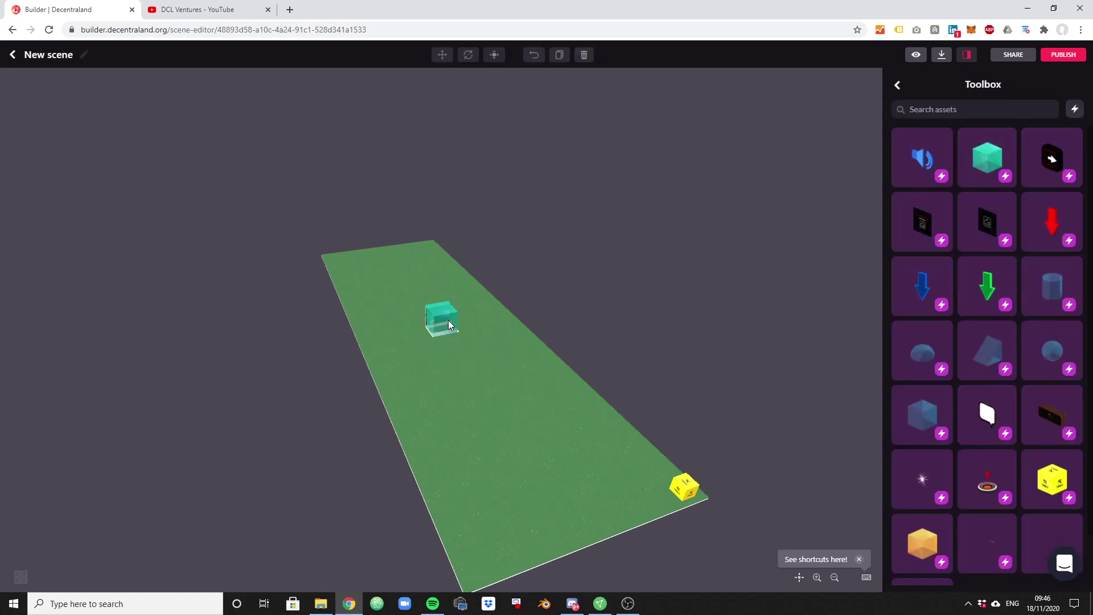
click(449, 320)
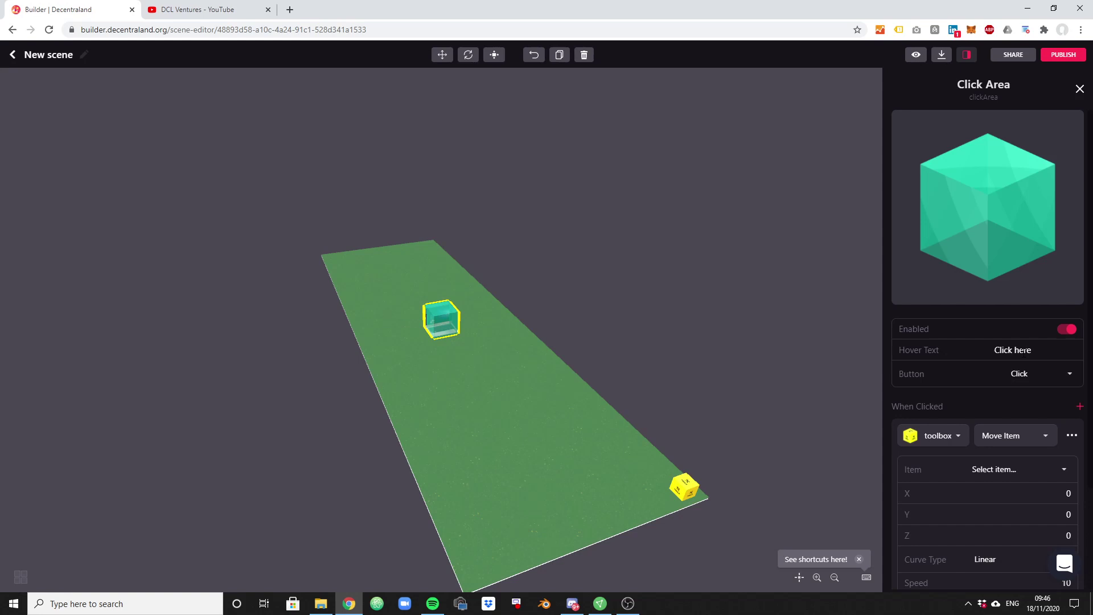
click(1029, 371)
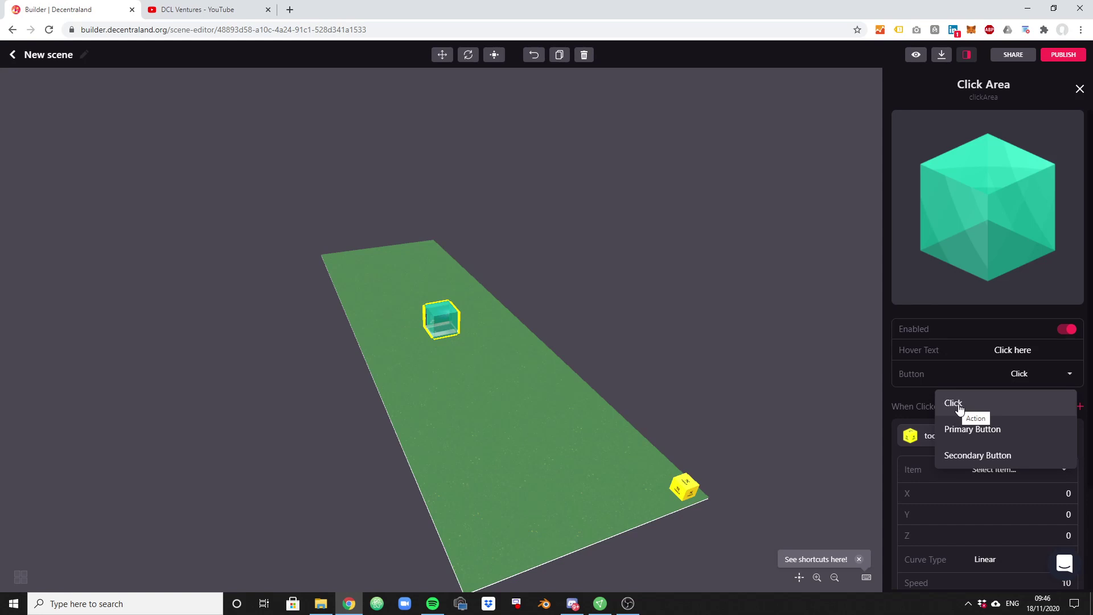
click(917, 398)
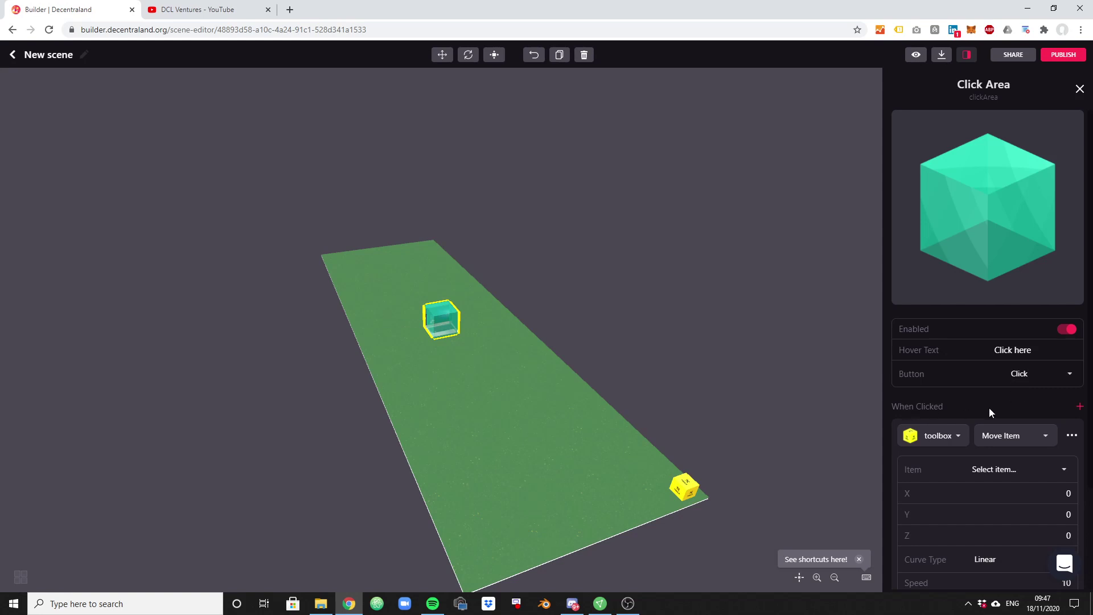
Step: Keep toolbox as the action's entity and Move Item as its type
scroll(989, 408, down, 3)
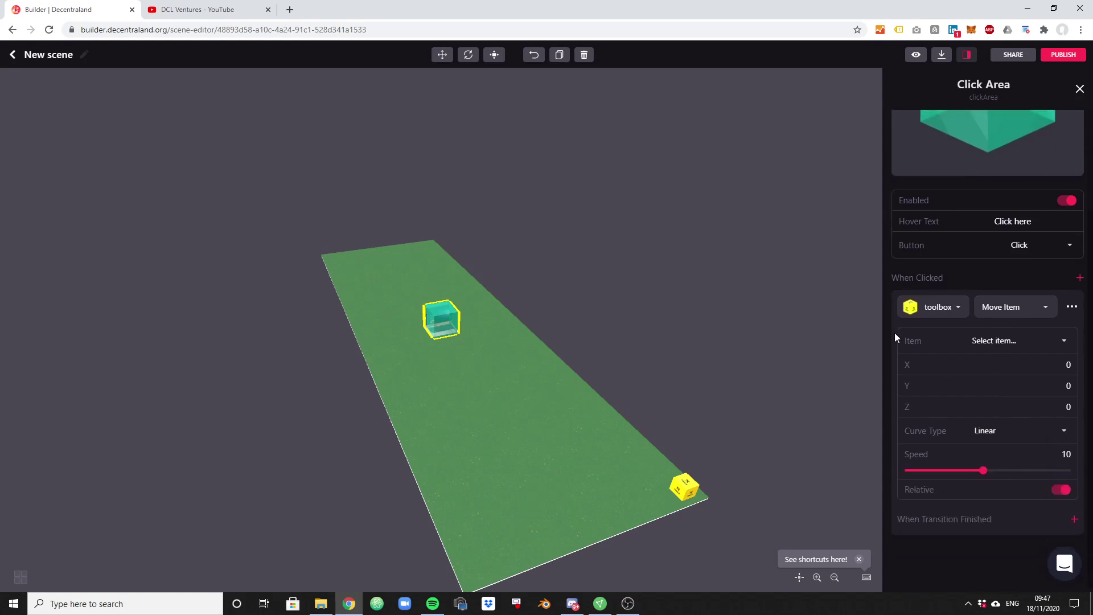
click(959, 308)
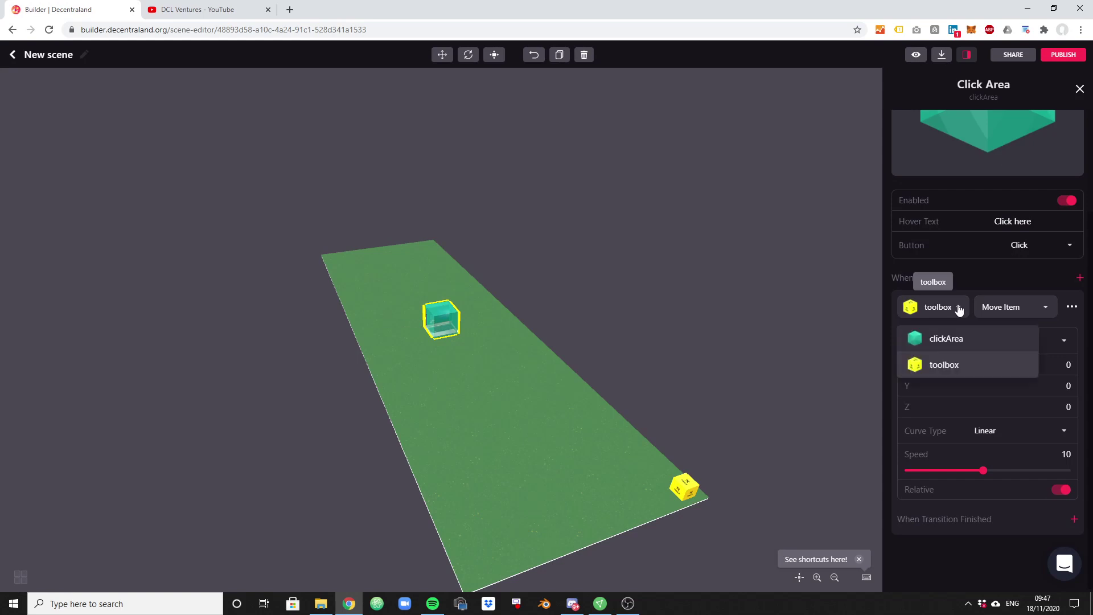
click(939, 365)
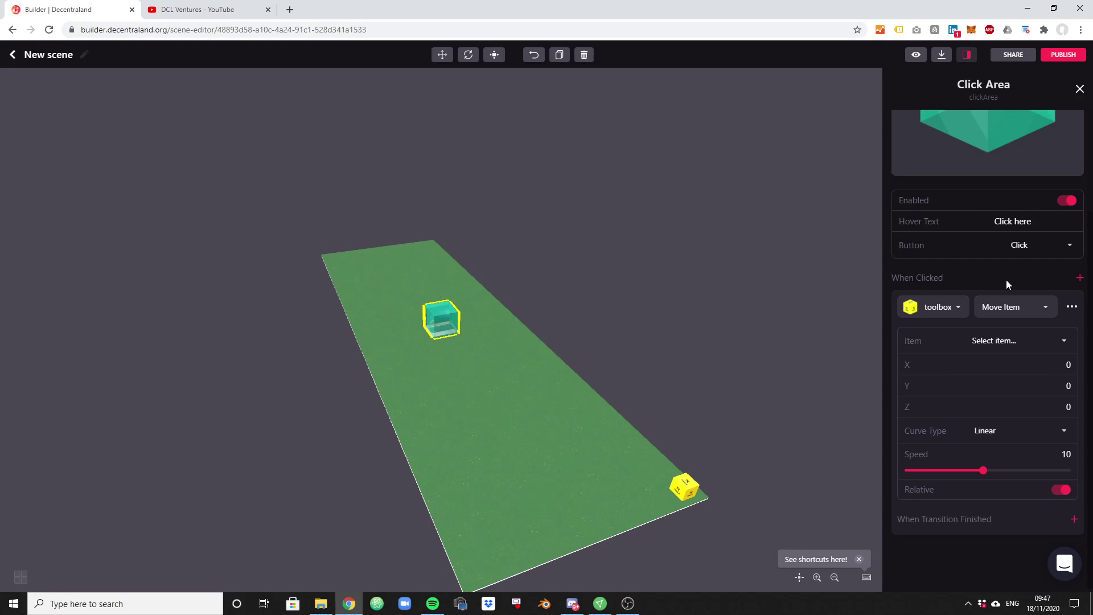
click(1035, 313)
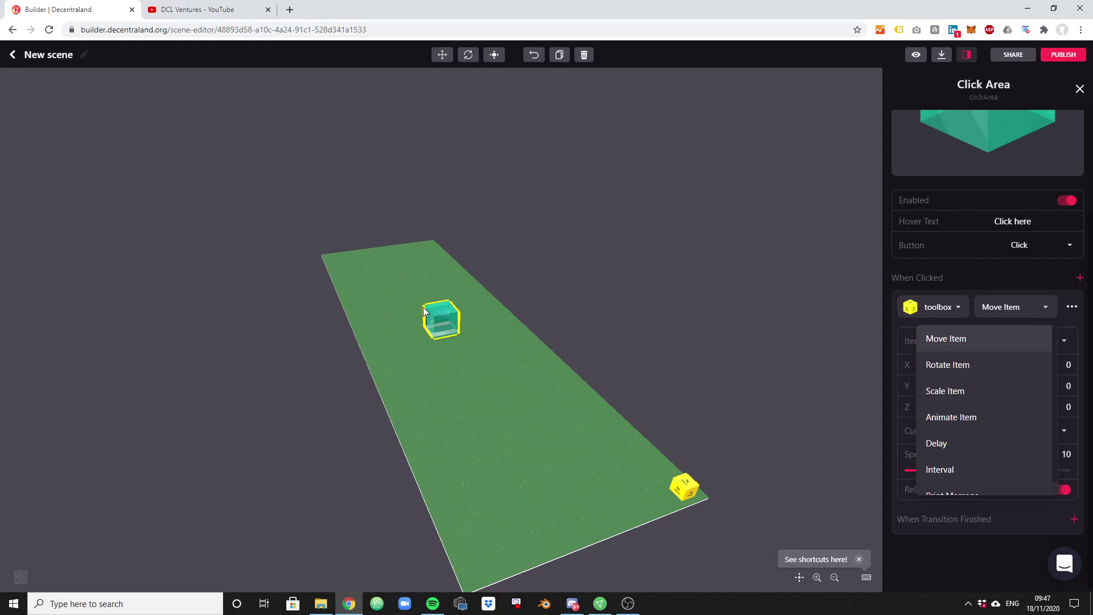
click(996, 345)
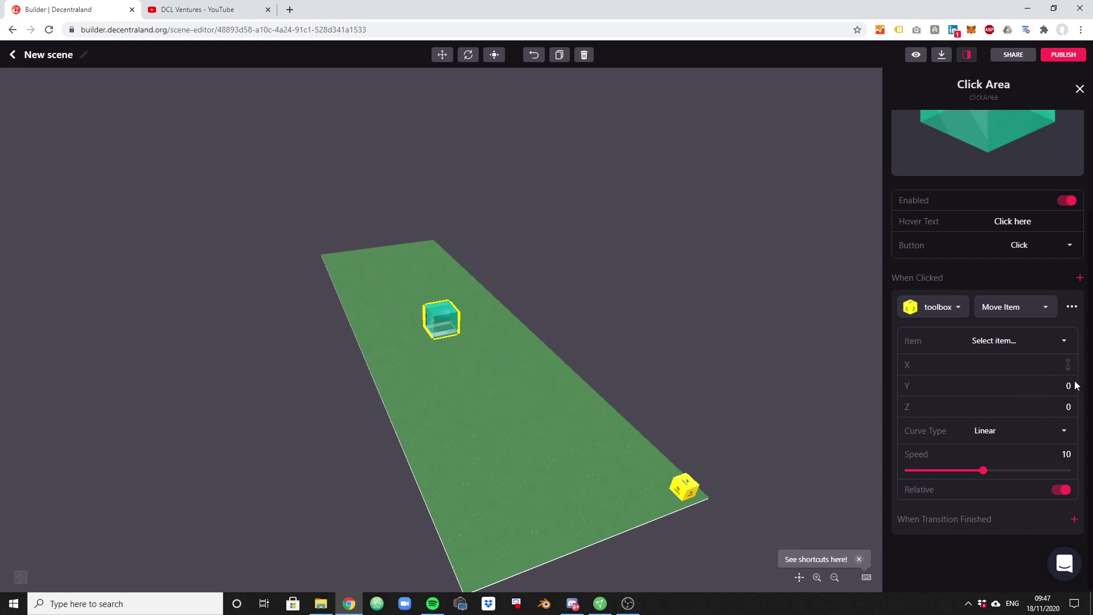
Step: Enter 1 for the move's X, Y and Z values
text(1)
key(Tab)
text(1)
key(Tab)
text(1)
Step: Browse the Curve Type options, leaving the curve on Linear
click(1063, 434)
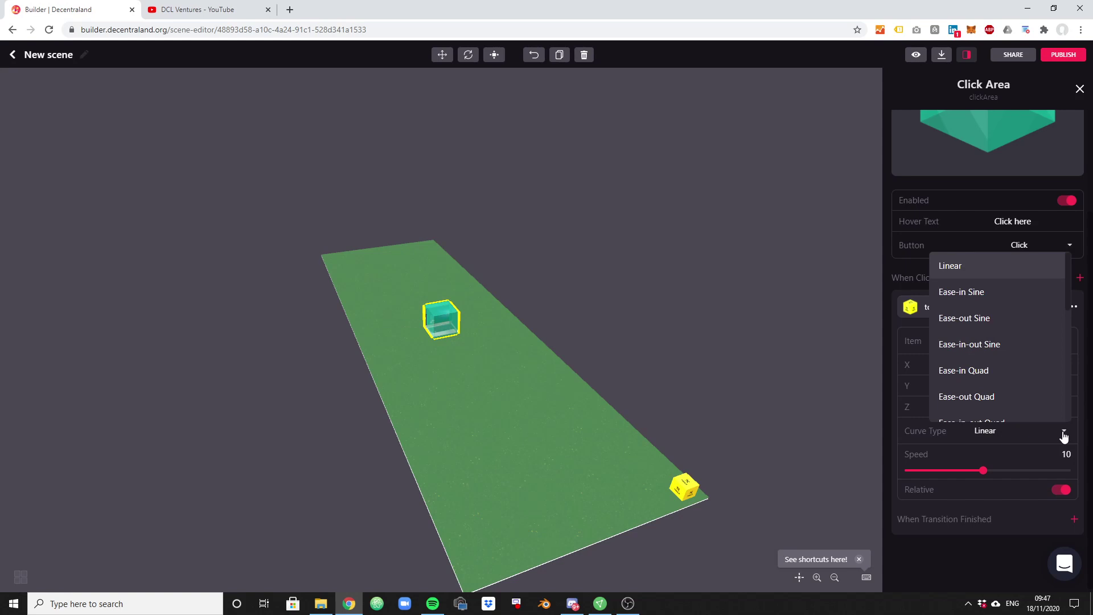
scroll(1011, 323, down, 6)
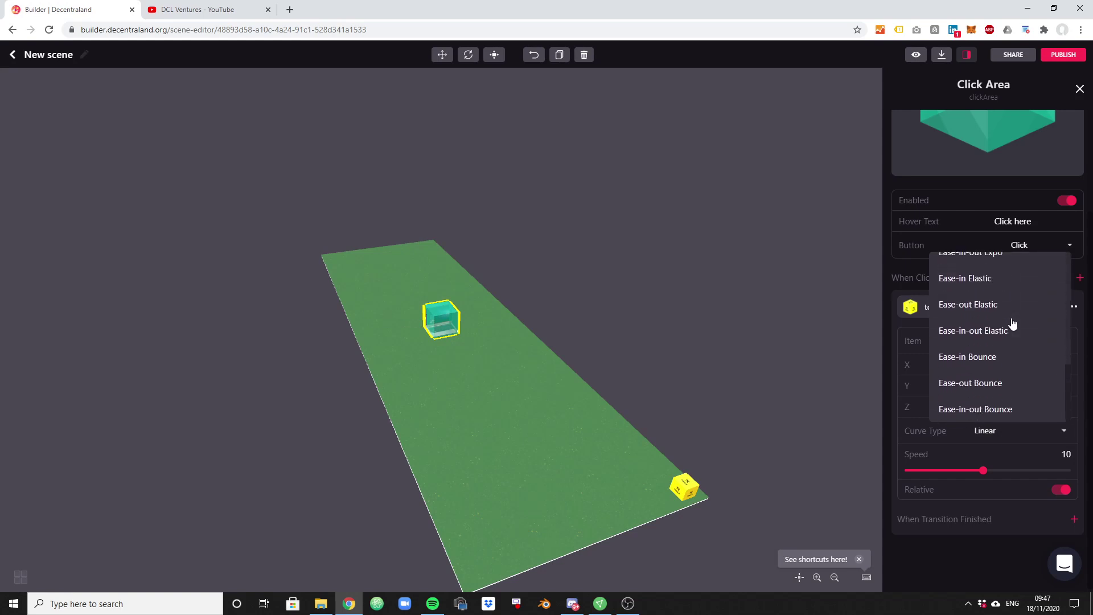
scroll(1012, 323, up, 3)
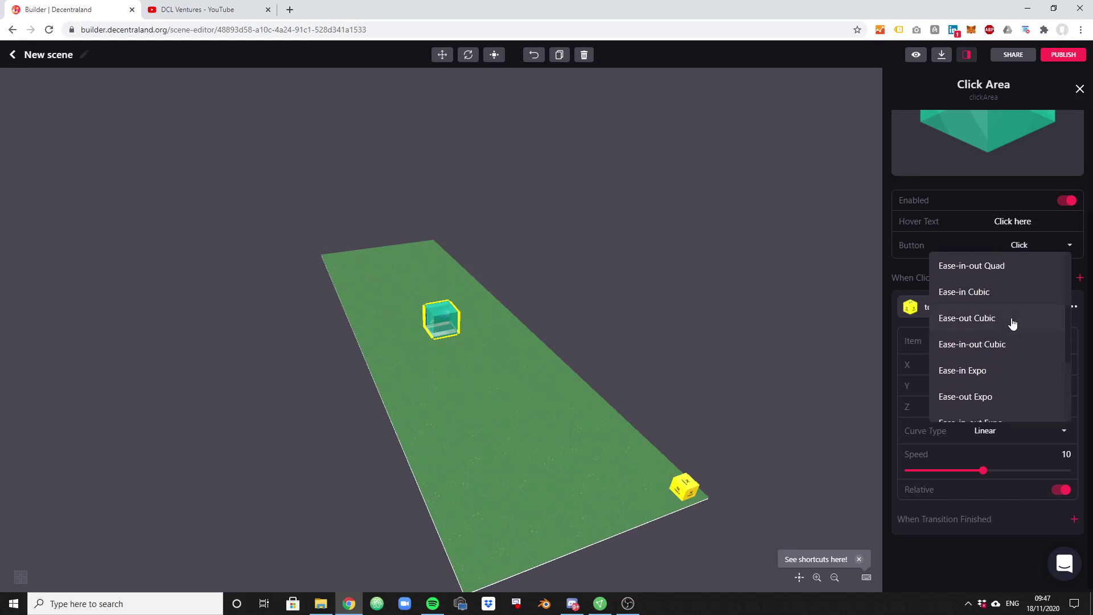
scroll(1012, 323, up, 2)
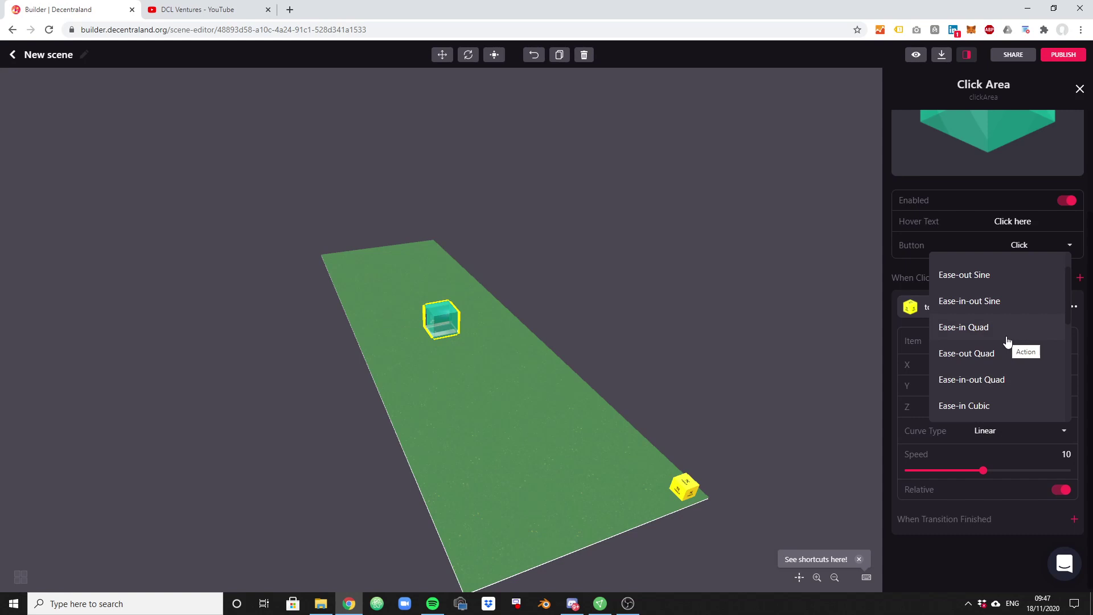
scroll(1007, 340, down, 3)
scroll(1008, 340, up, 8)
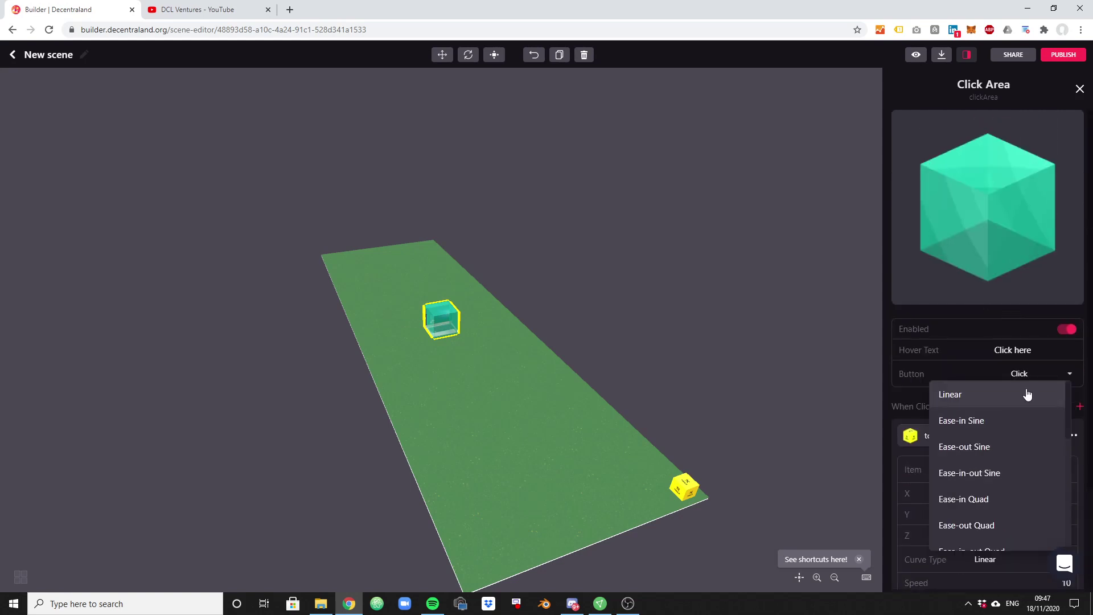
scroll(1015, 407, down, 1)
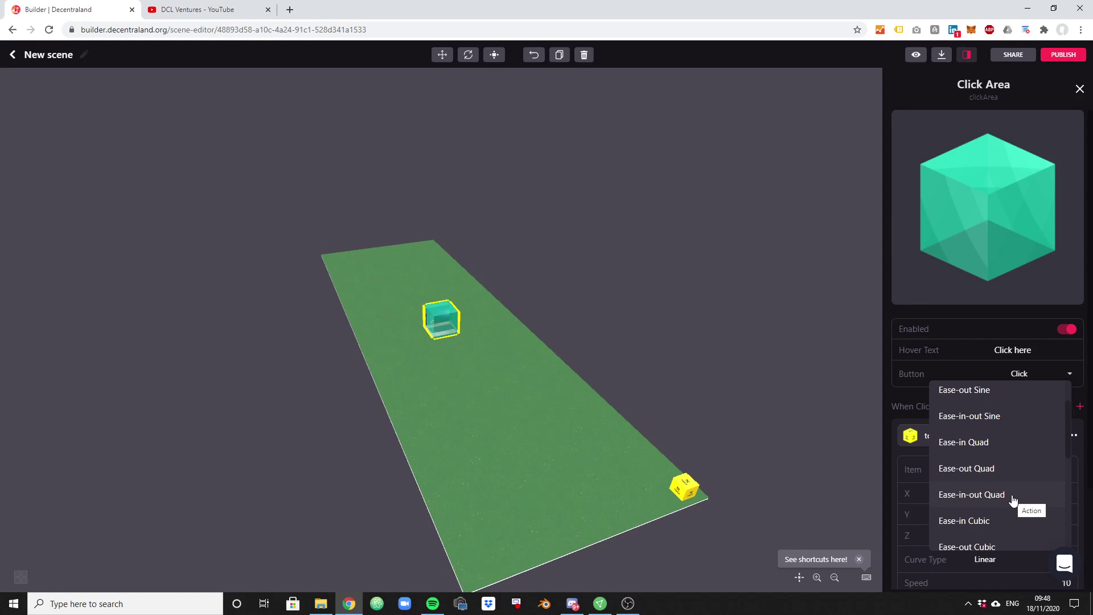
scroll(987, 424, up, 1)
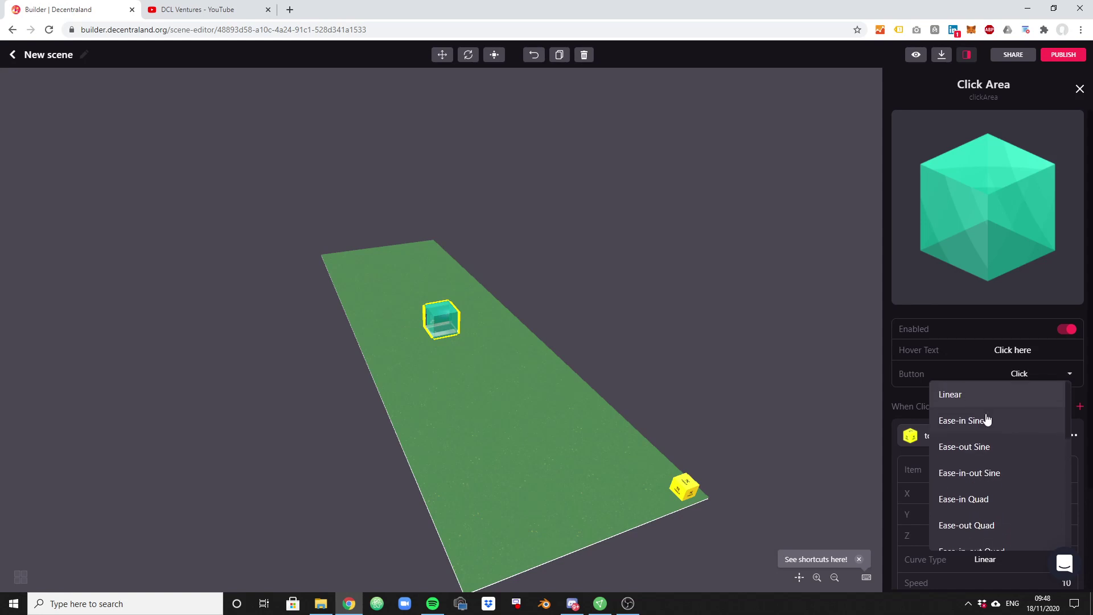
Step: Confirm the Linear curve, then reselect the Click Area cube
click(991, 402)
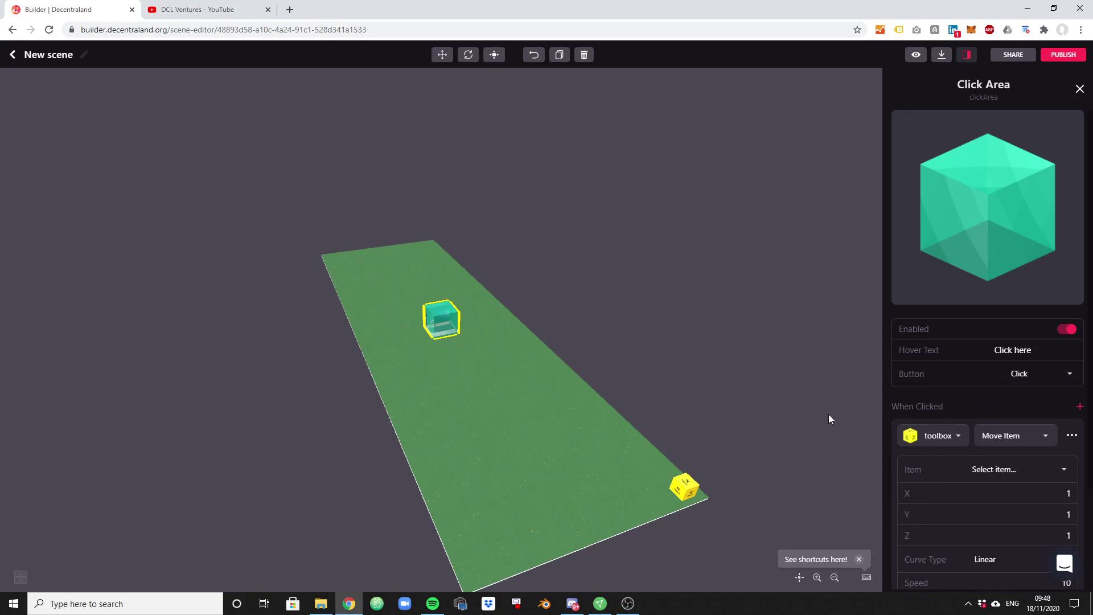
click(795, 412)
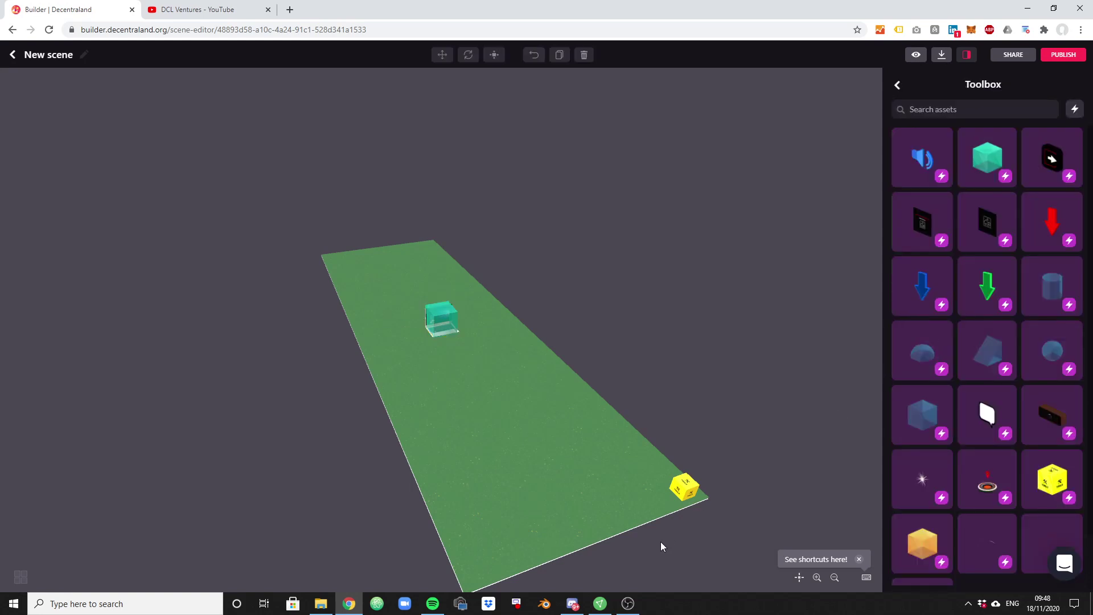
click(688, 493)
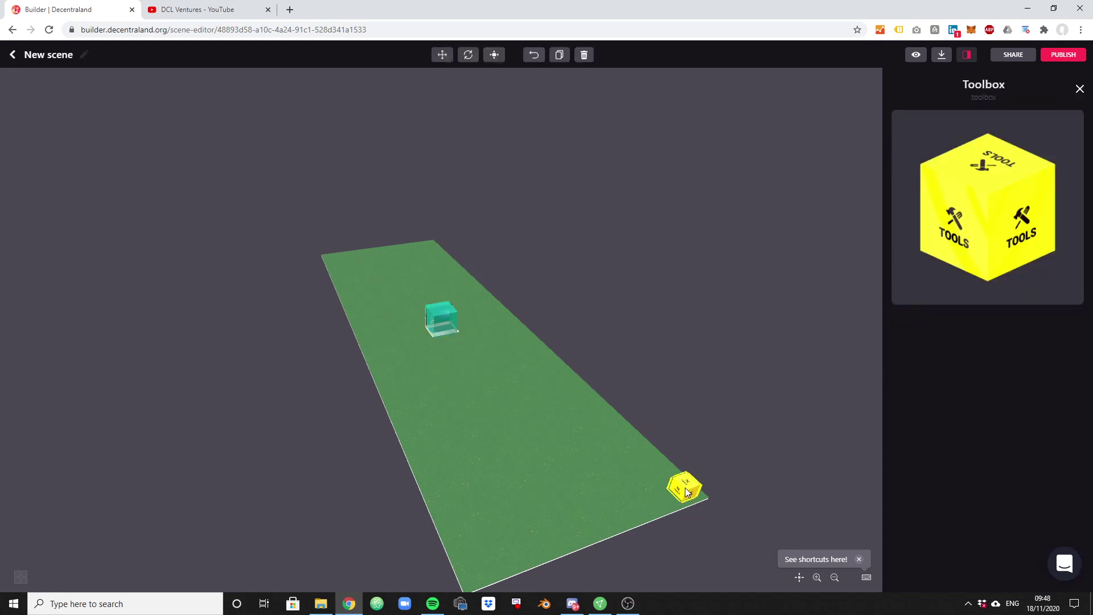
click(440, 328)
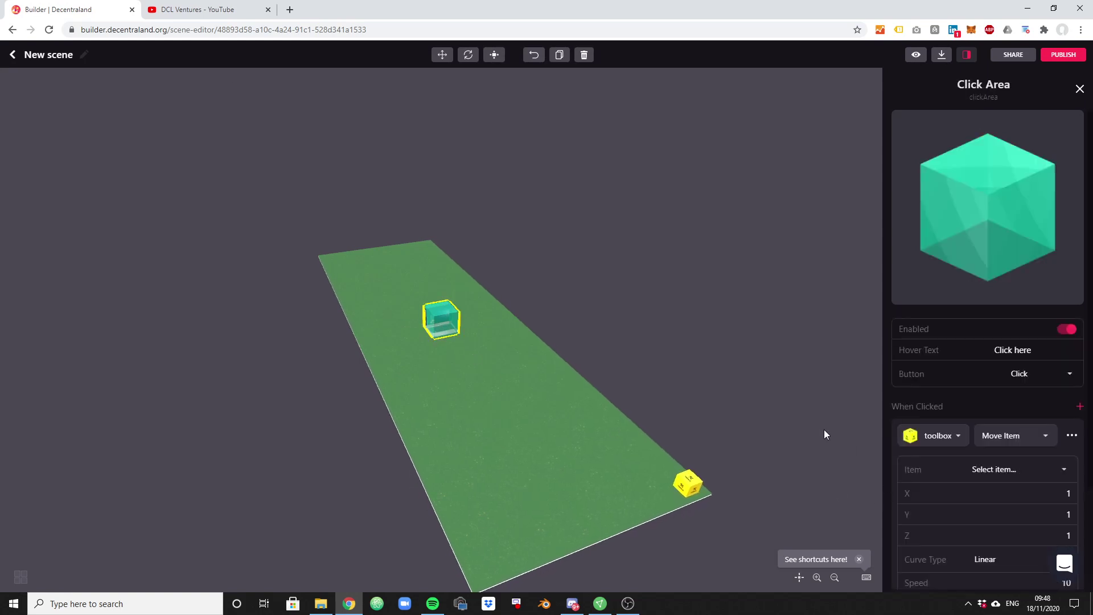
Step: Set the Move Item action's item to the computer
scroll(825, 430, down, 1)
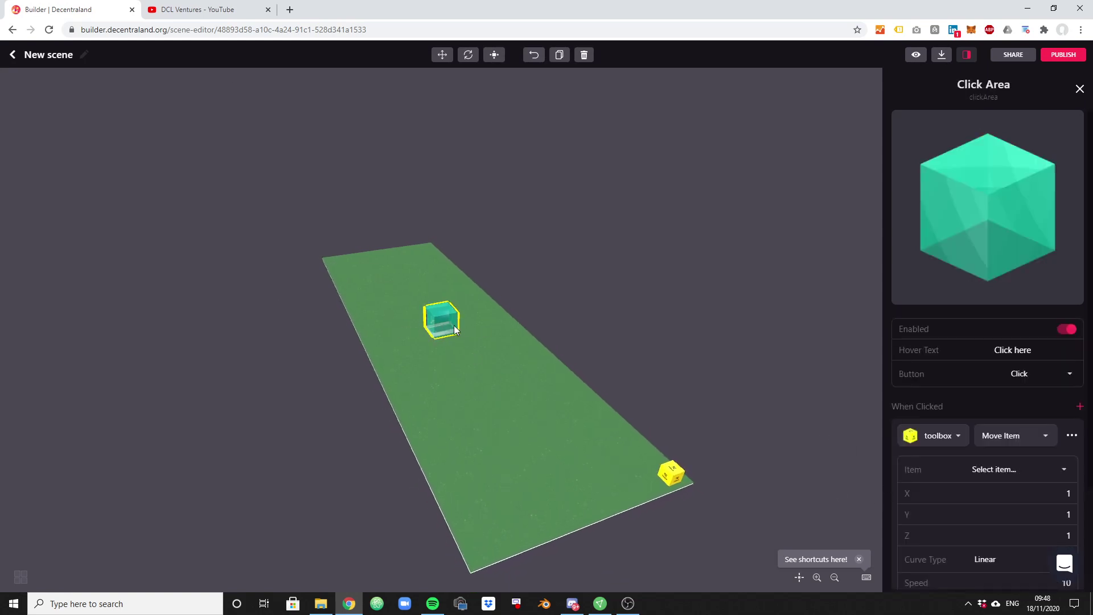
scroll(942, 357, down, 2)
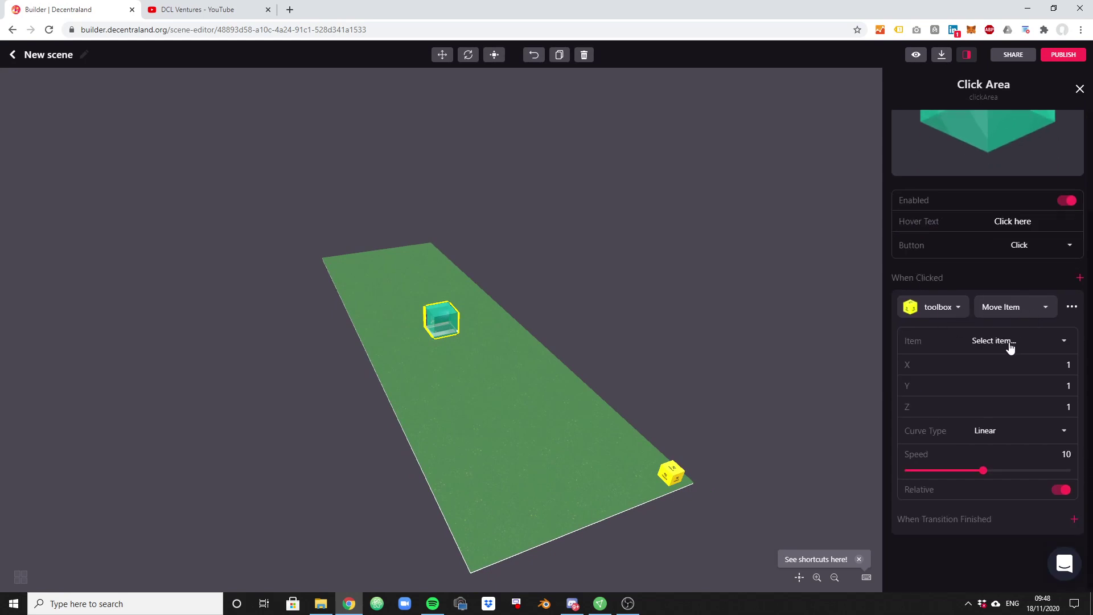
click(1010, 345)
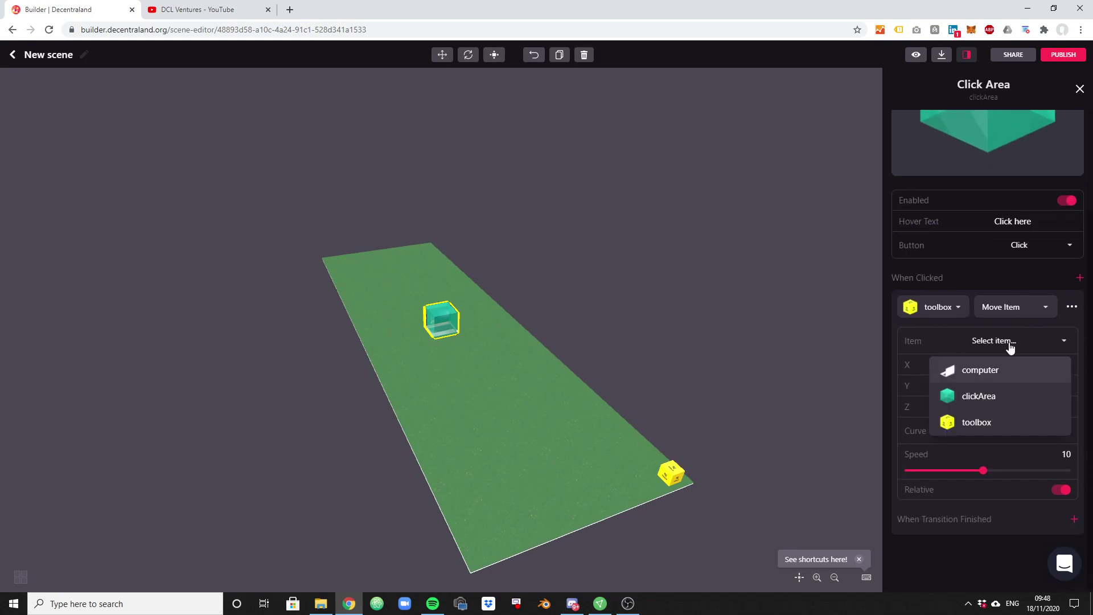
click(1000, 376)
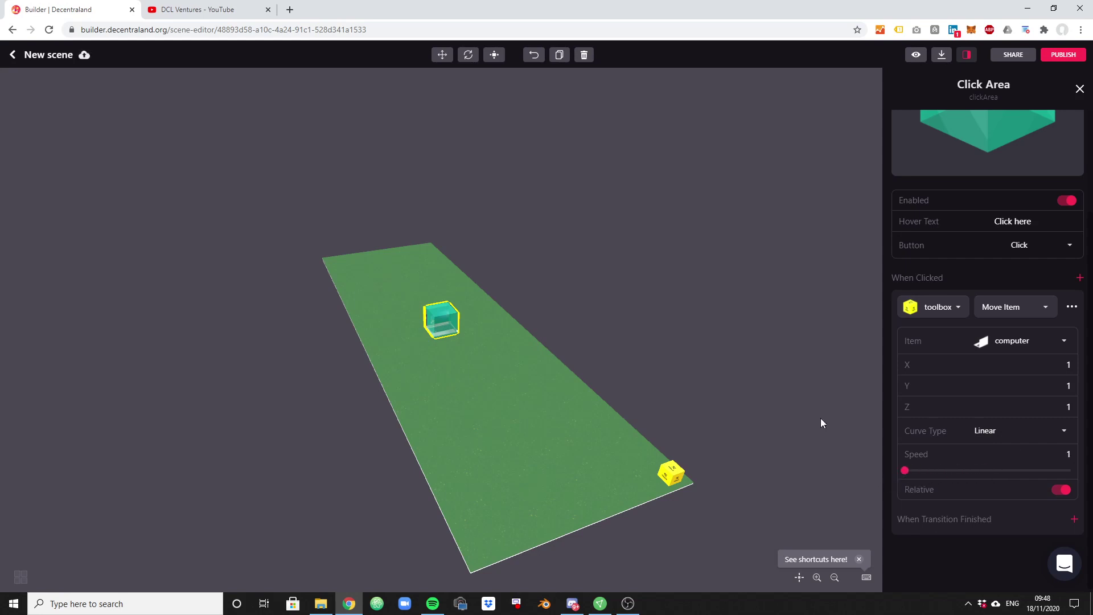
scroll(821, 418, down, 1)
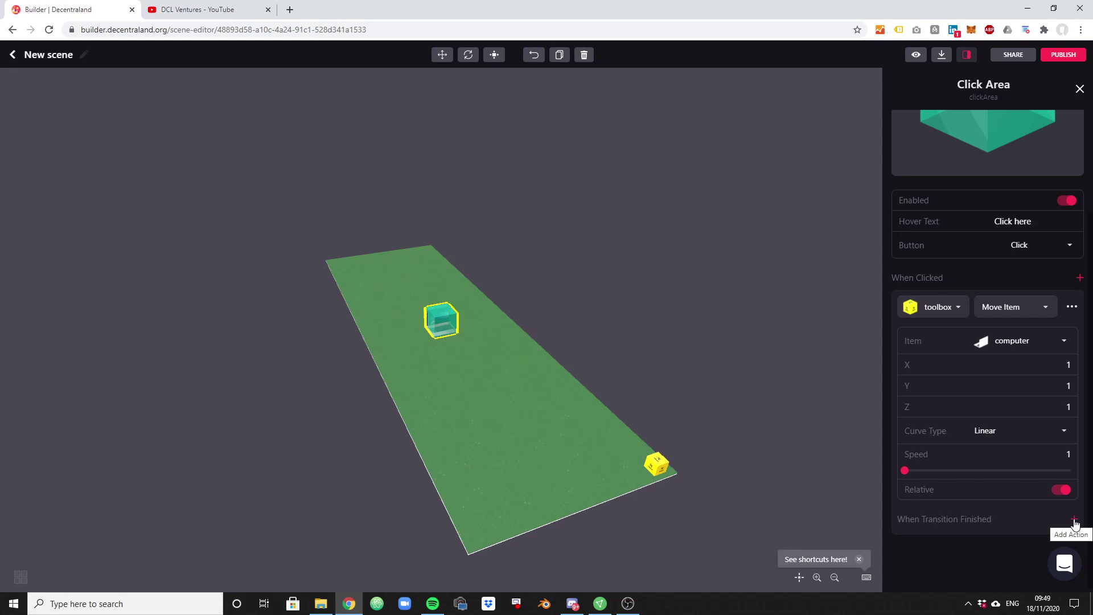
Step: Publish the scene to LAND at parcel -123,-68 and jump in-world
click(1052, 57)
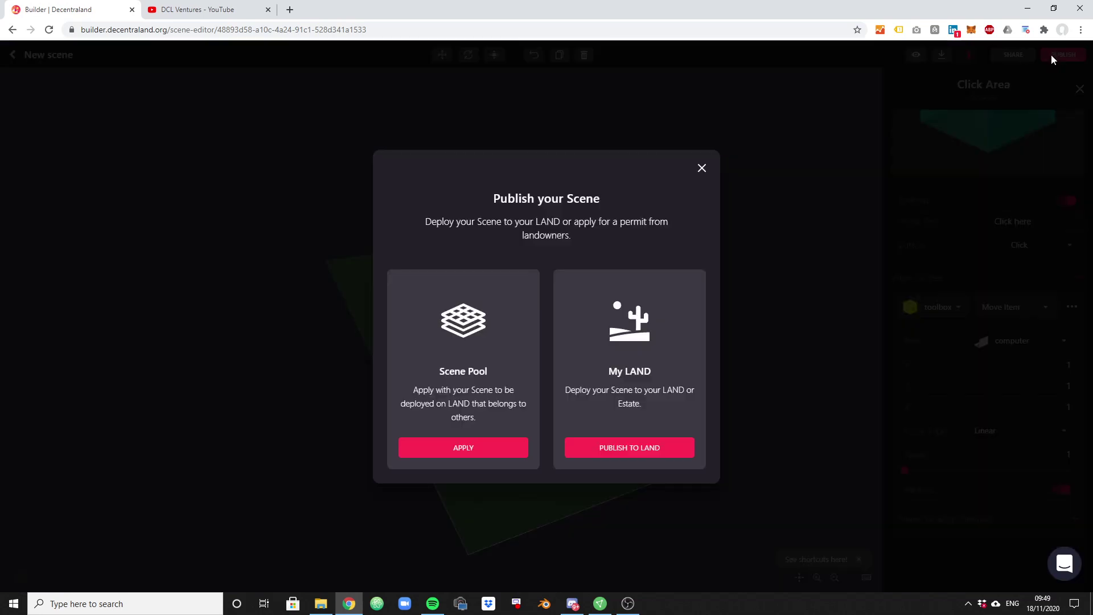
click(650, 447)
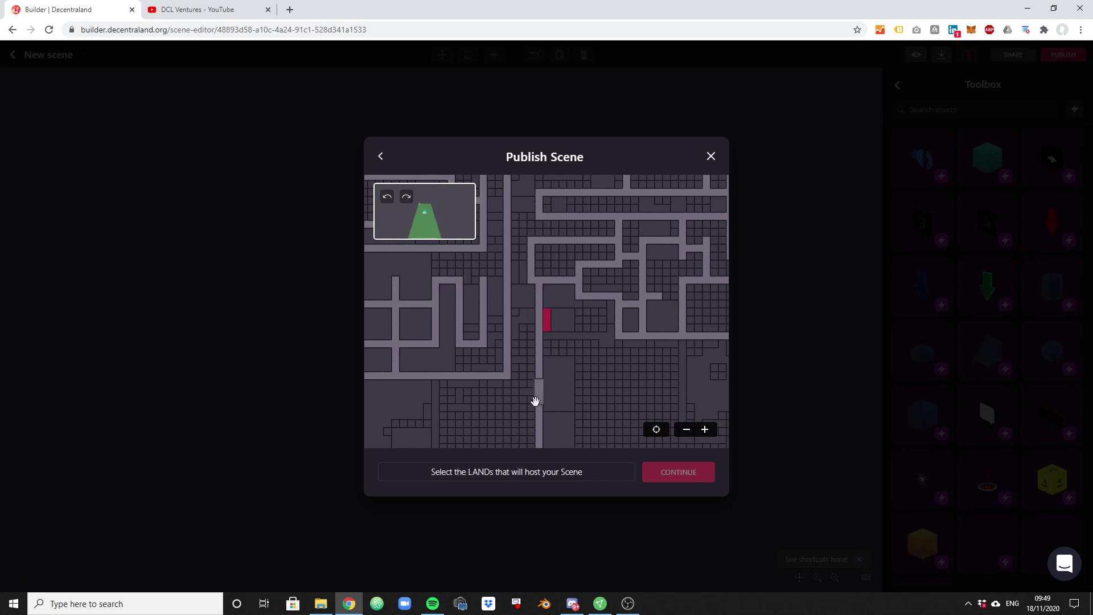
click(545, 334)
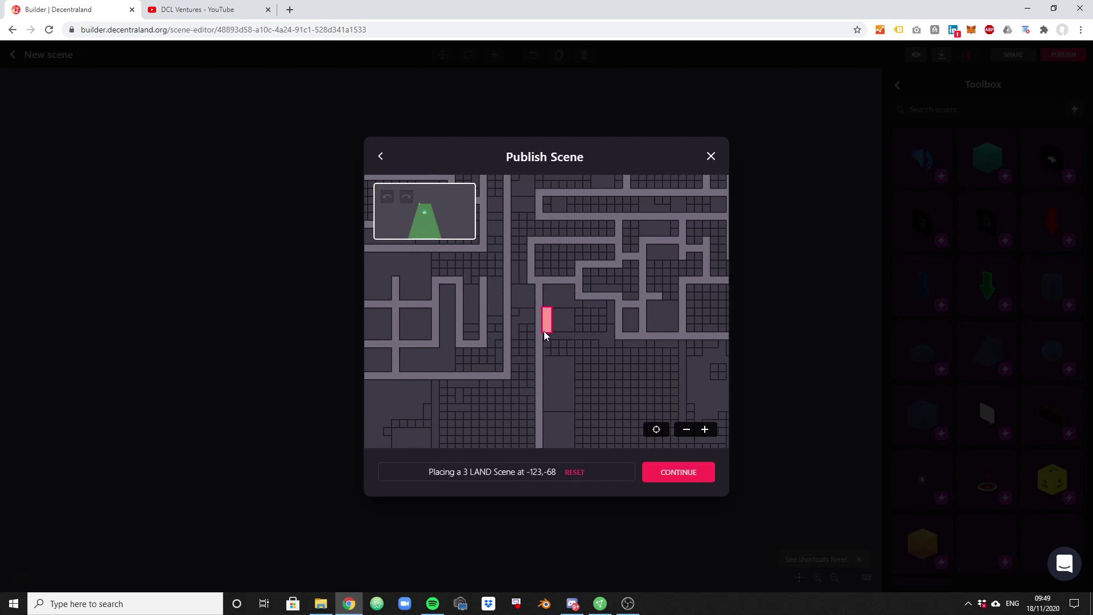
click(667, 477)
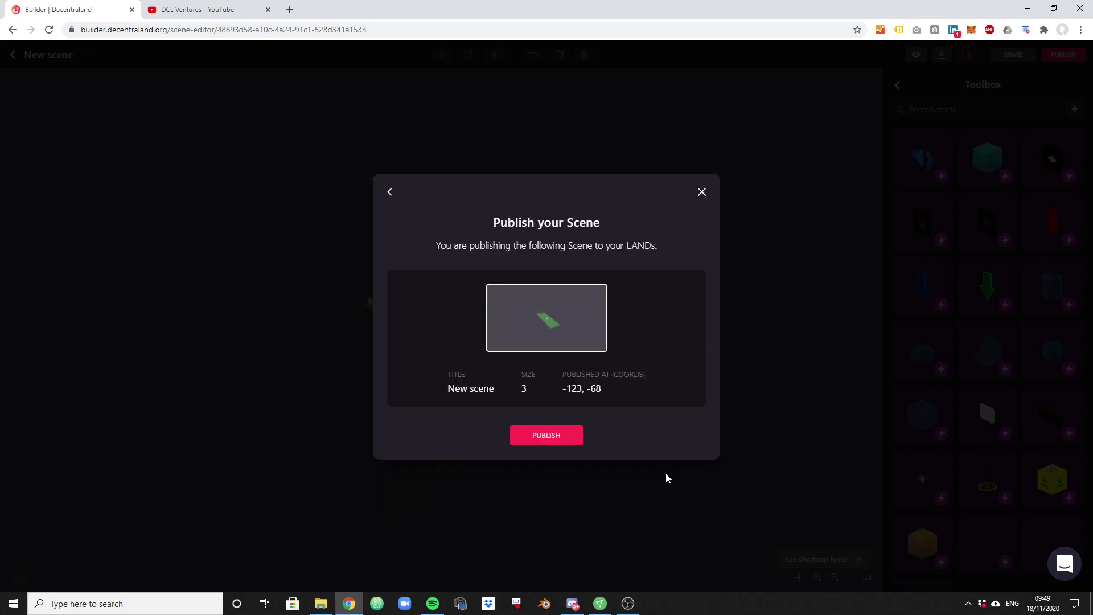
click(564, 441)
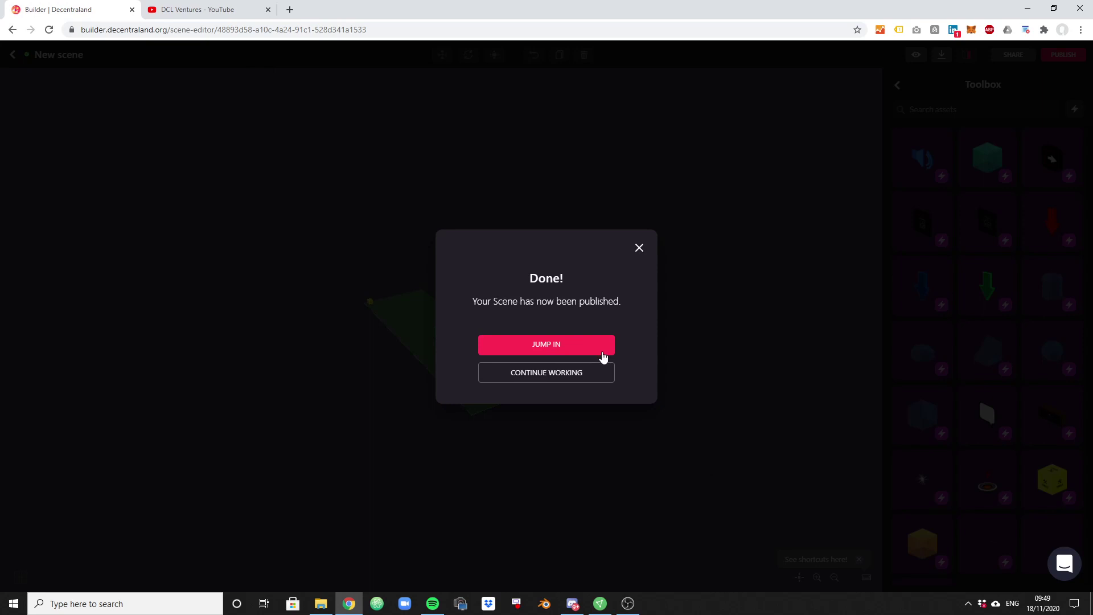
click(603, 352)
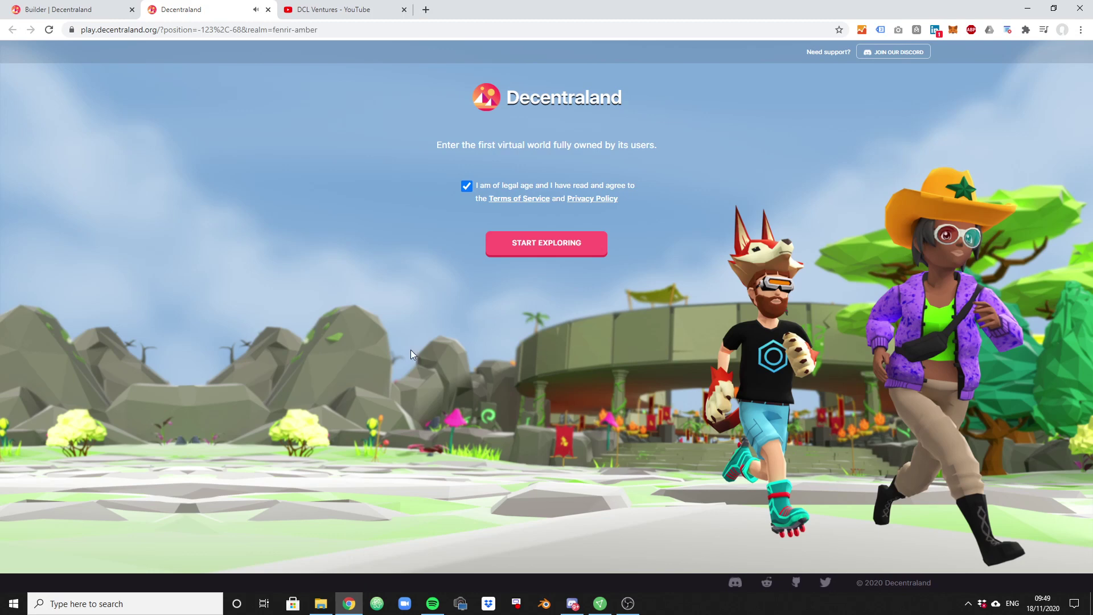
Step: Start exploring and take control of the first-person view in the published scene
click(546, 243)
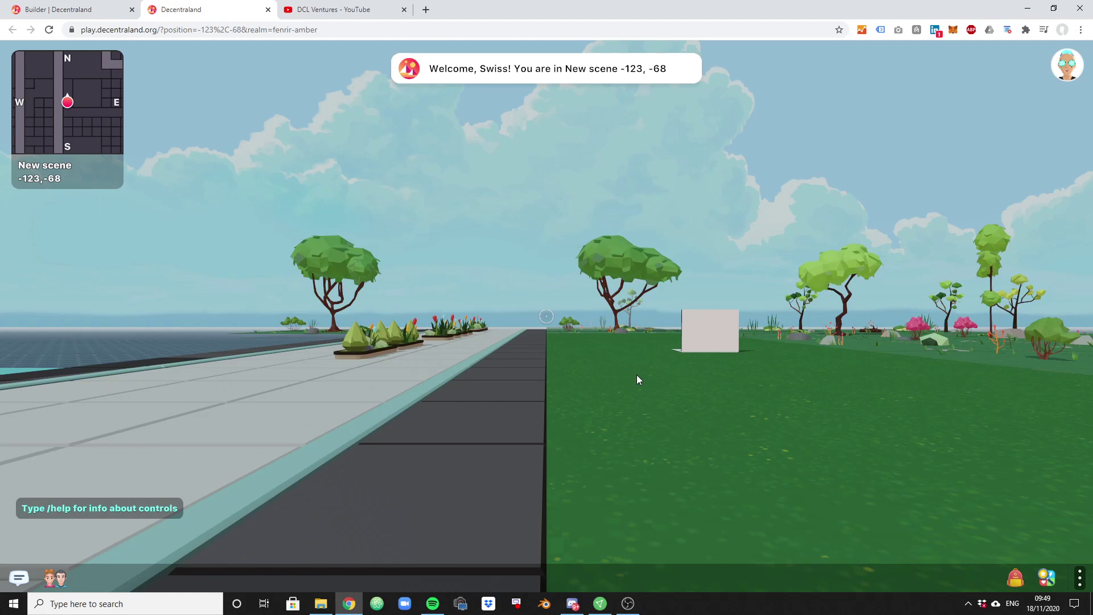
click(613, 380)
Step: Walk the avatar across the sidewalk onto the grass and up to the laptop
key(a)
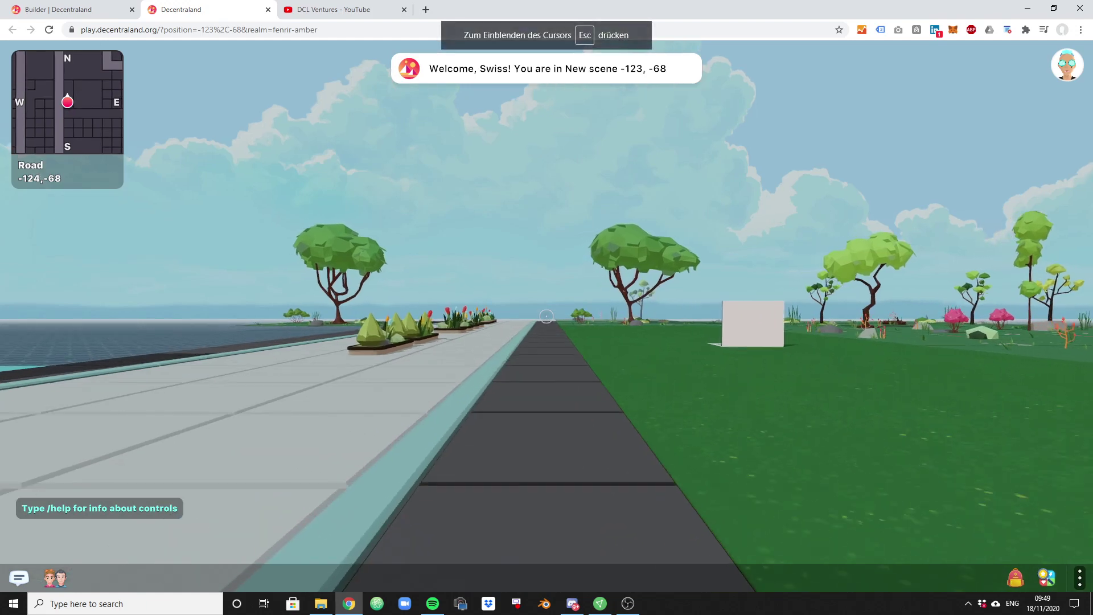
key(a)
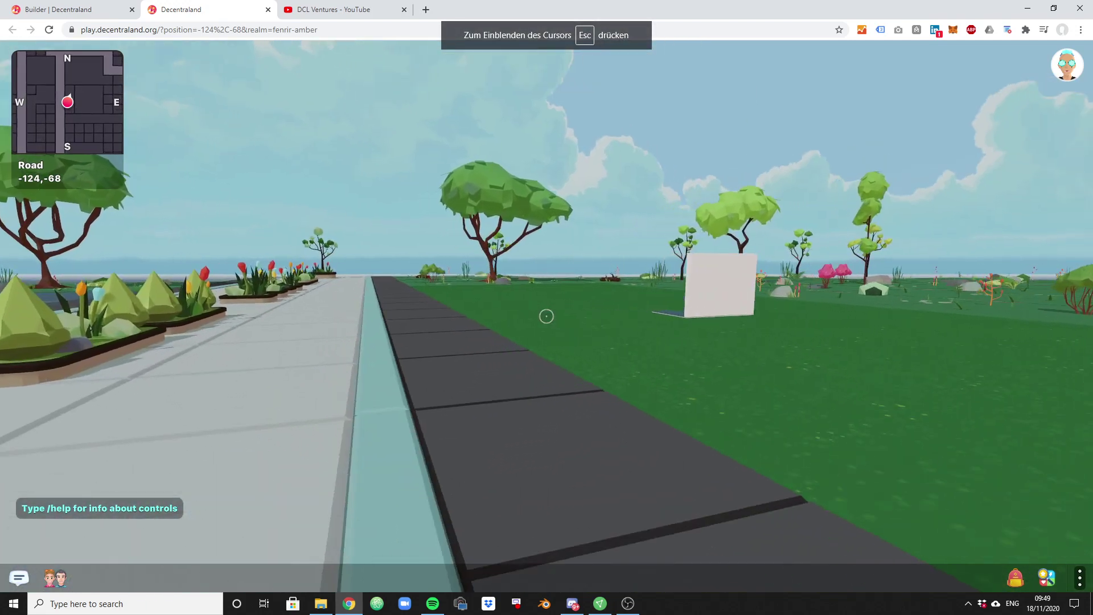
key(w)
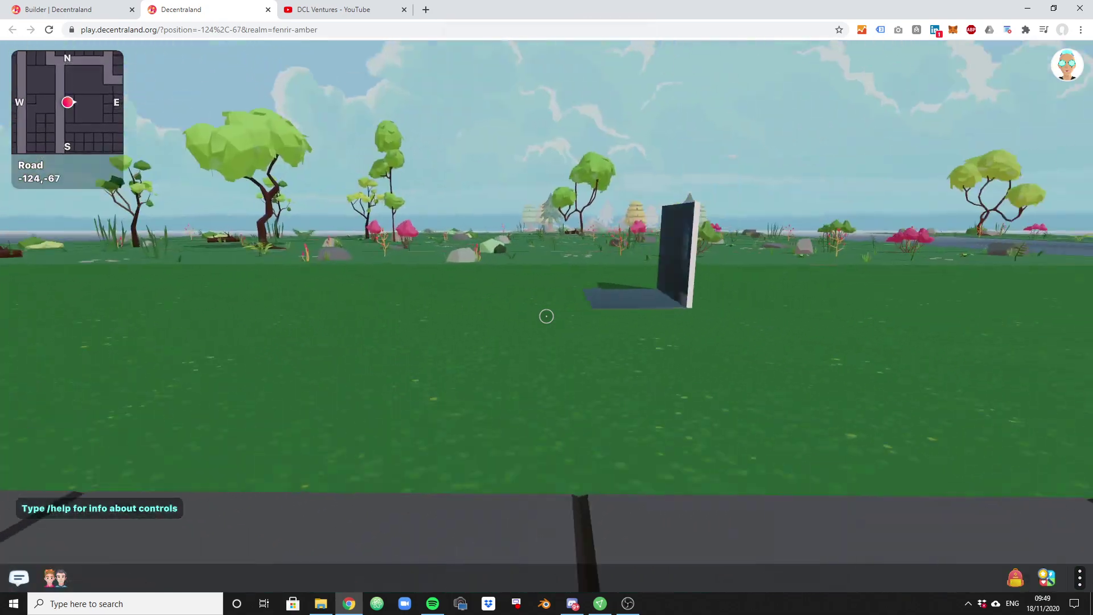
key(w)
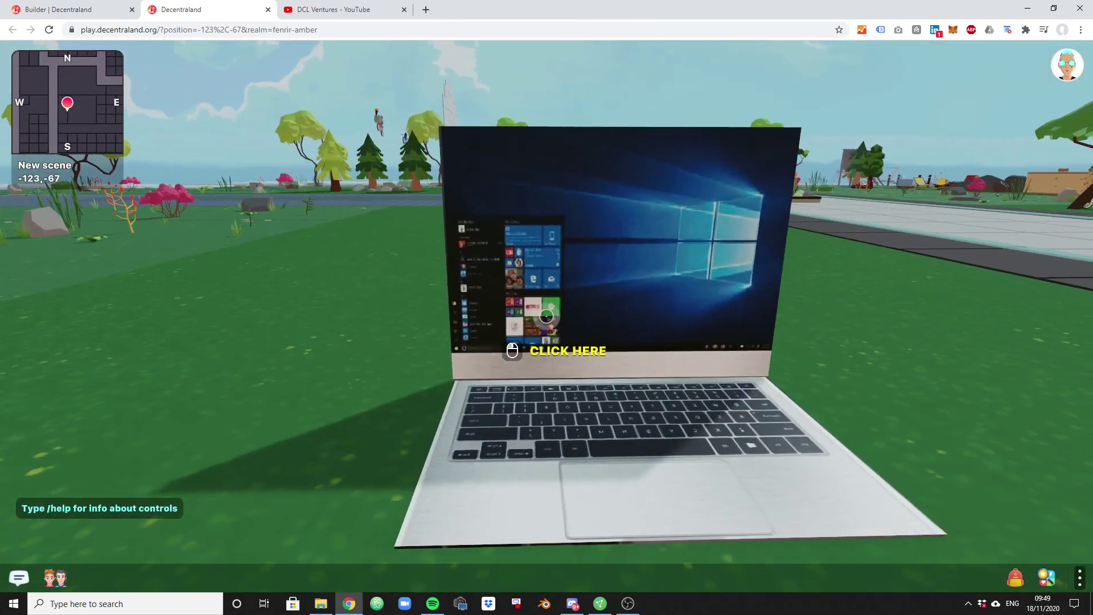
key(s)
key(w)
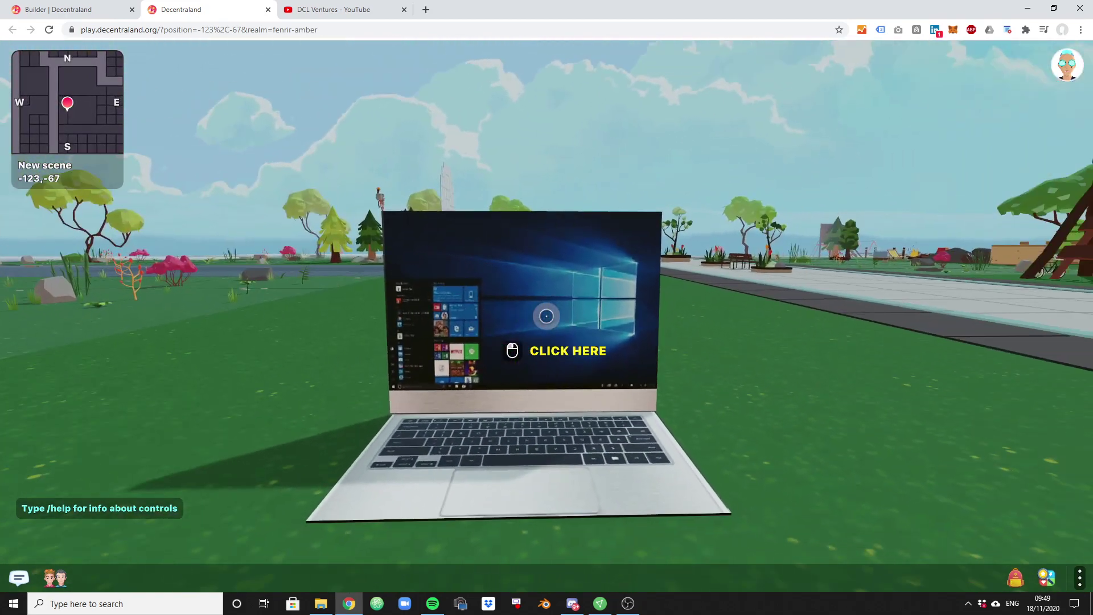
key(w)
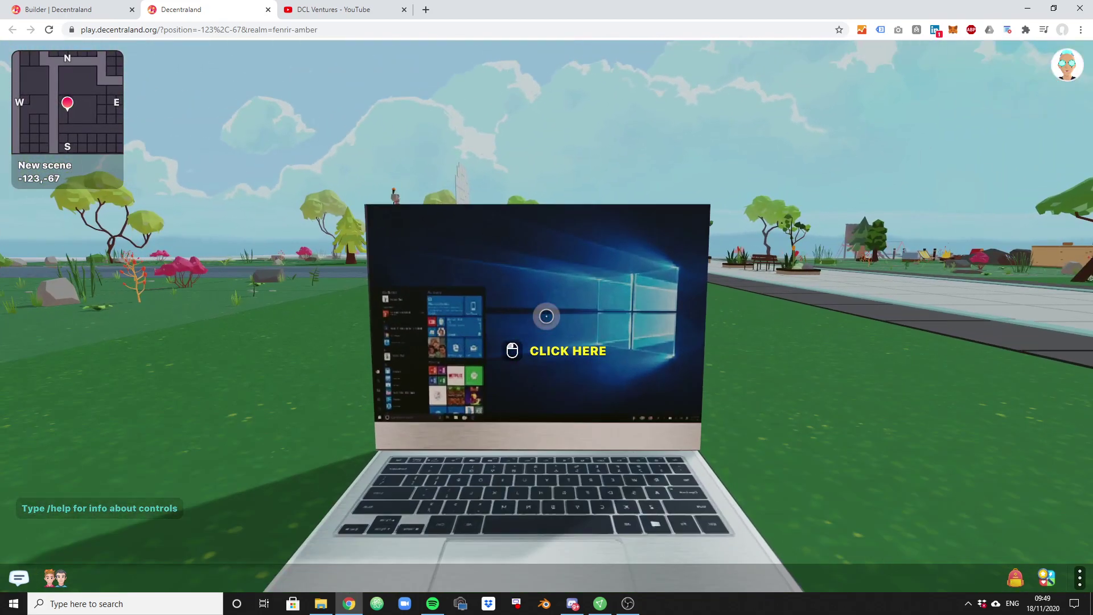
Step: Circle the laptop, viewing it up close and from afar floating above the grass
key(d)
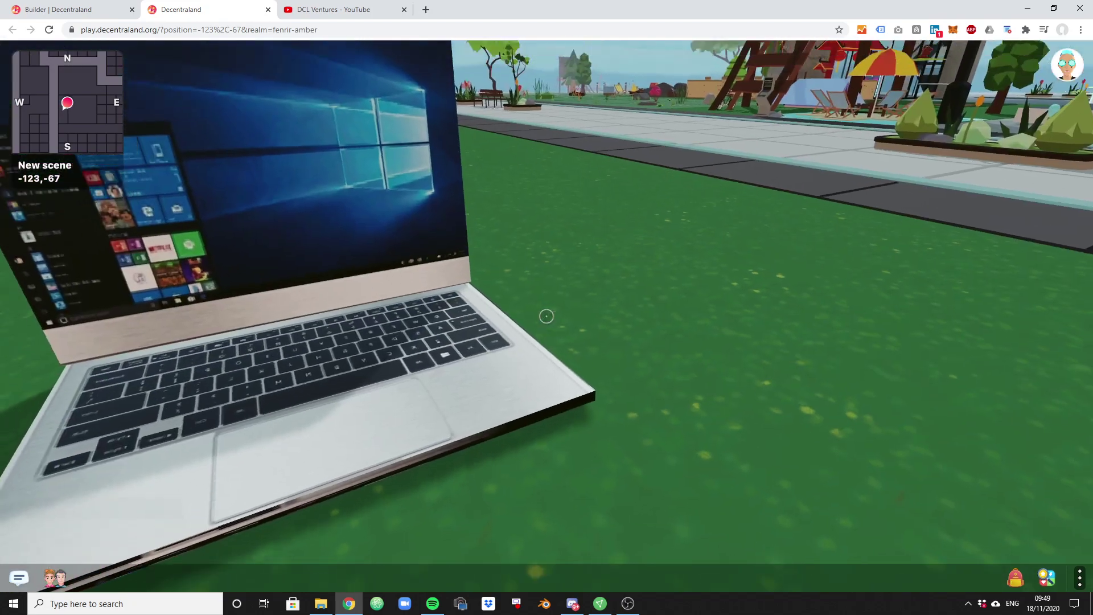
key(s)
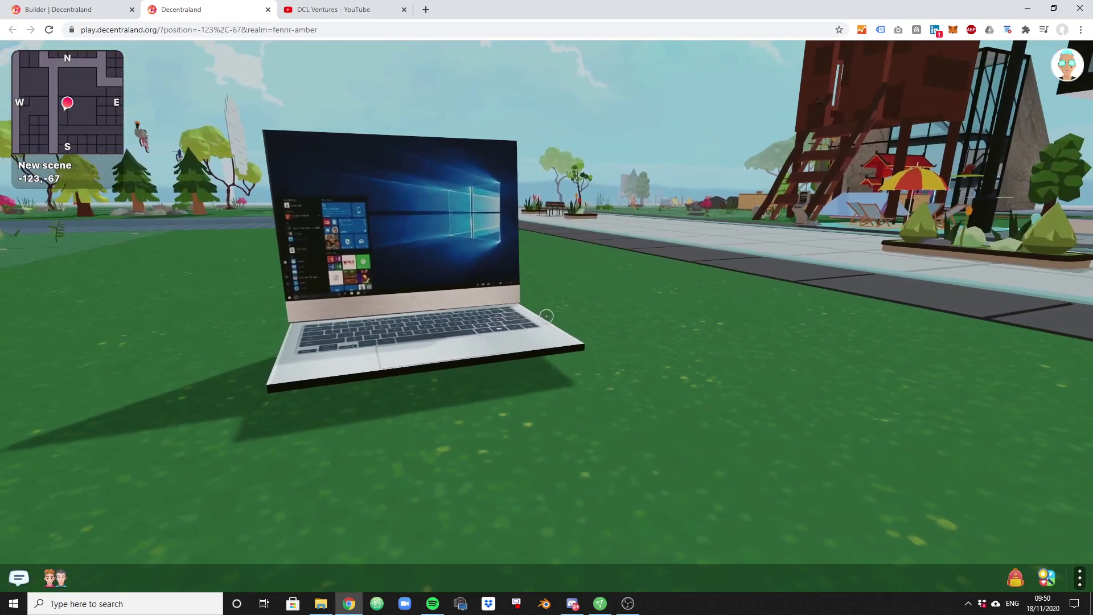
key(w)
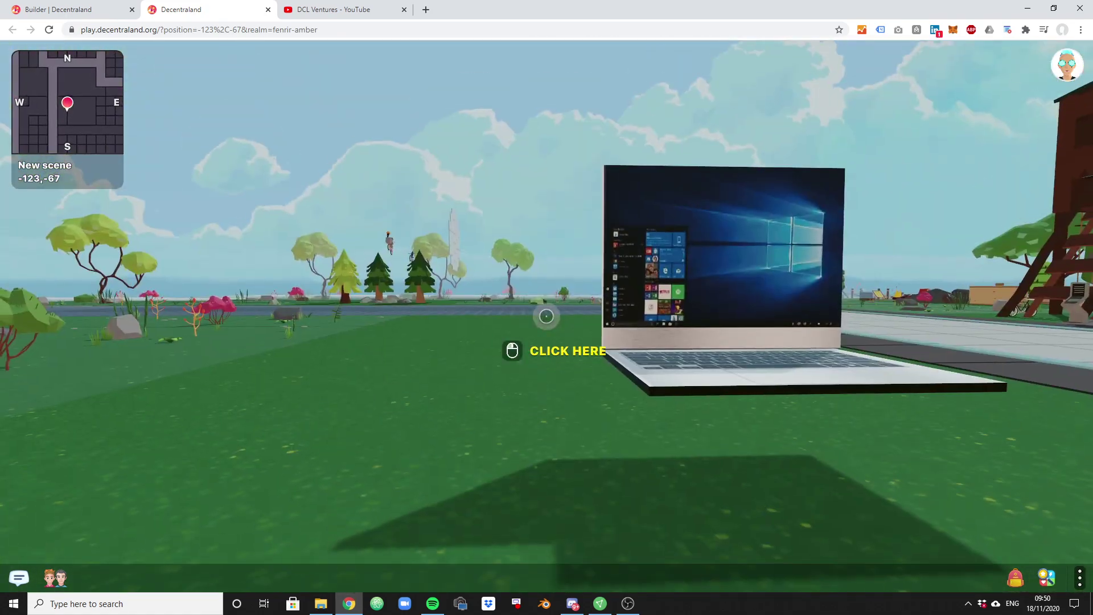
key(w)
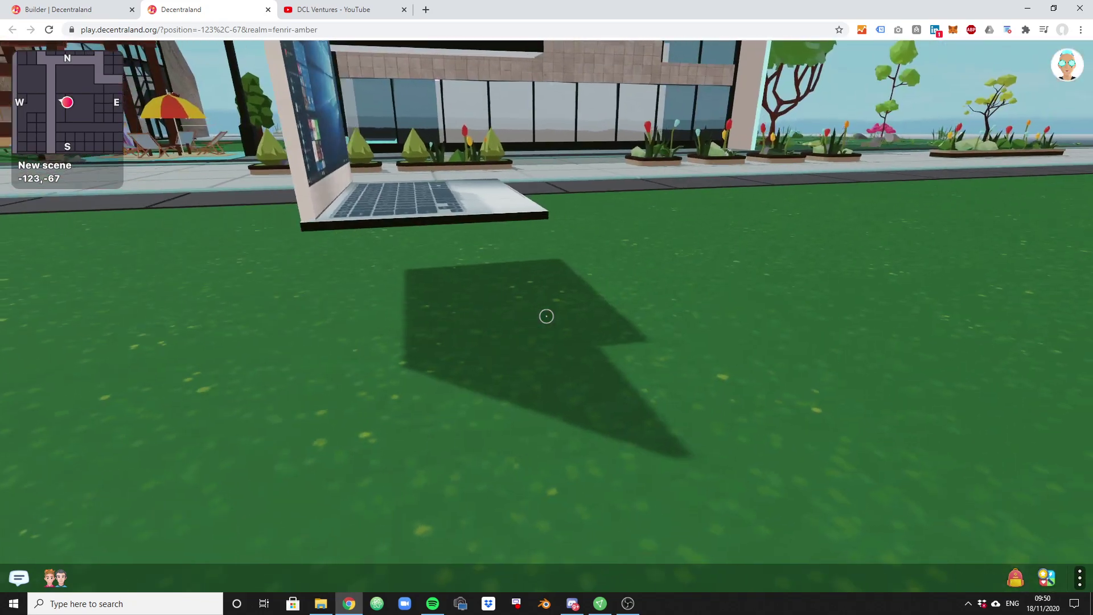
key(s)
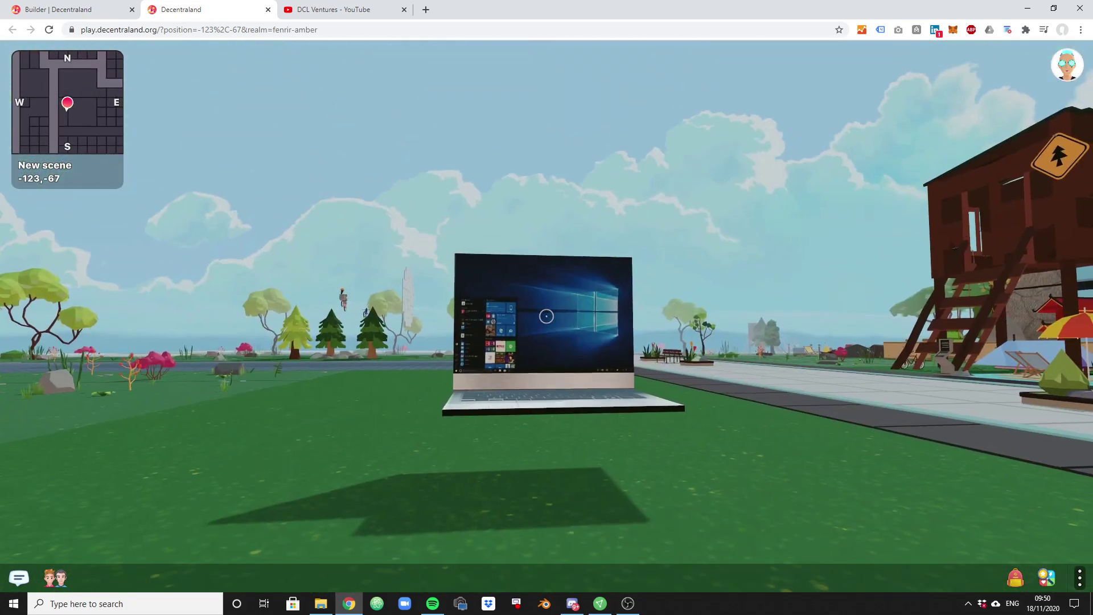
key(w)
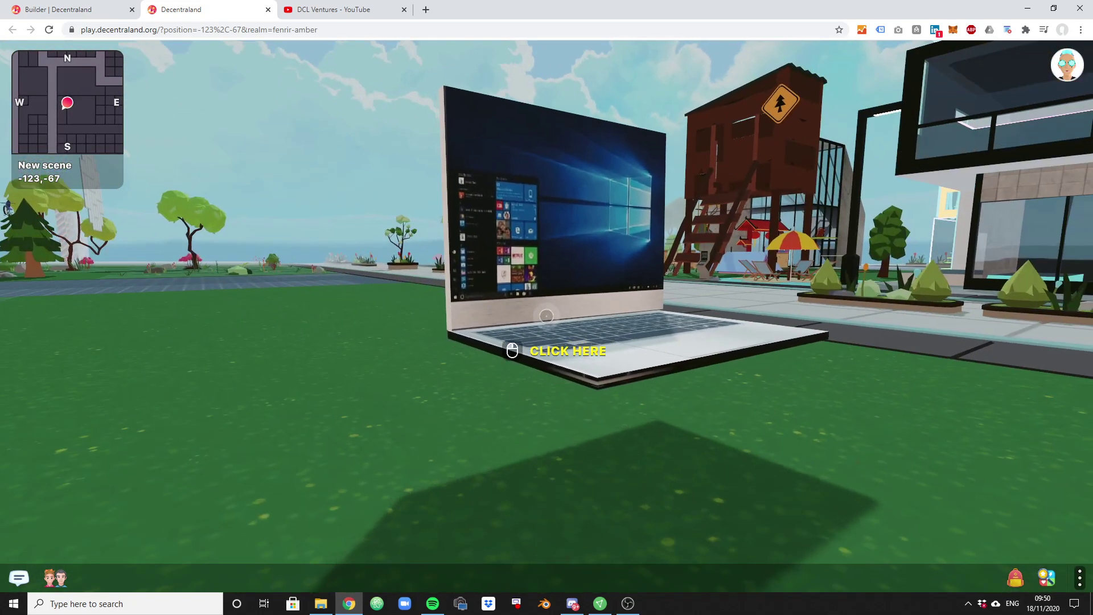
key(w)
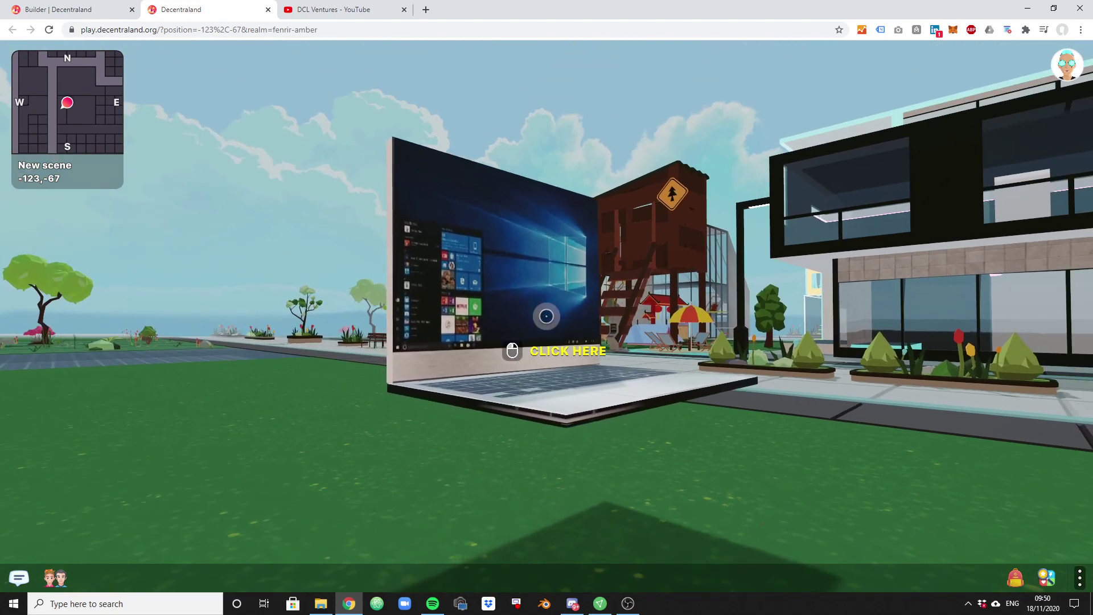
key(s)
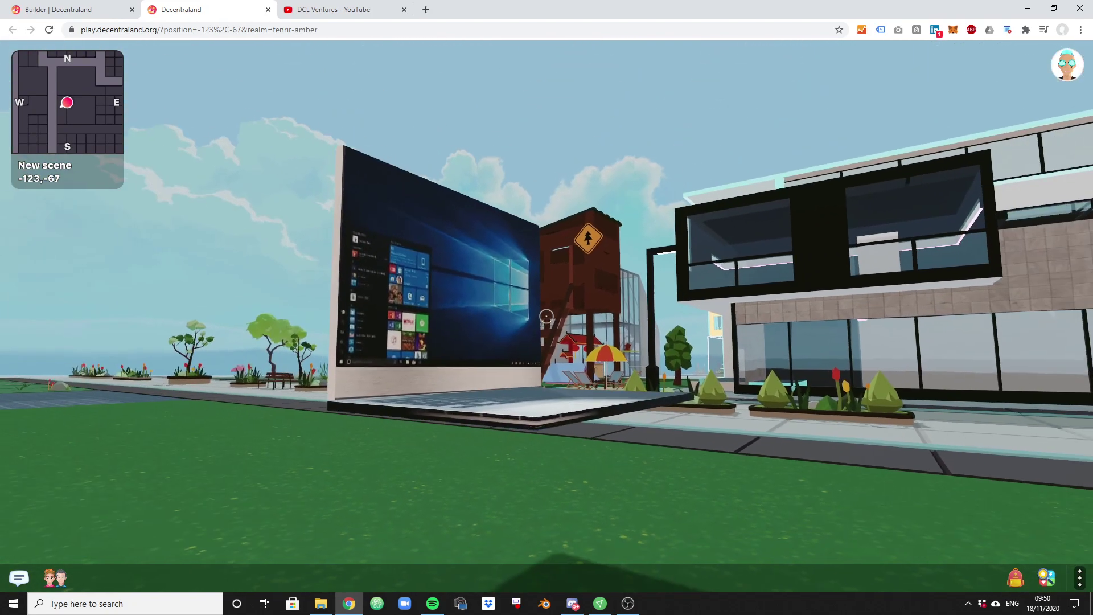
Step: Back away from the laptop and trigger its CLICK HERE area twice so it rises higher
key(s)
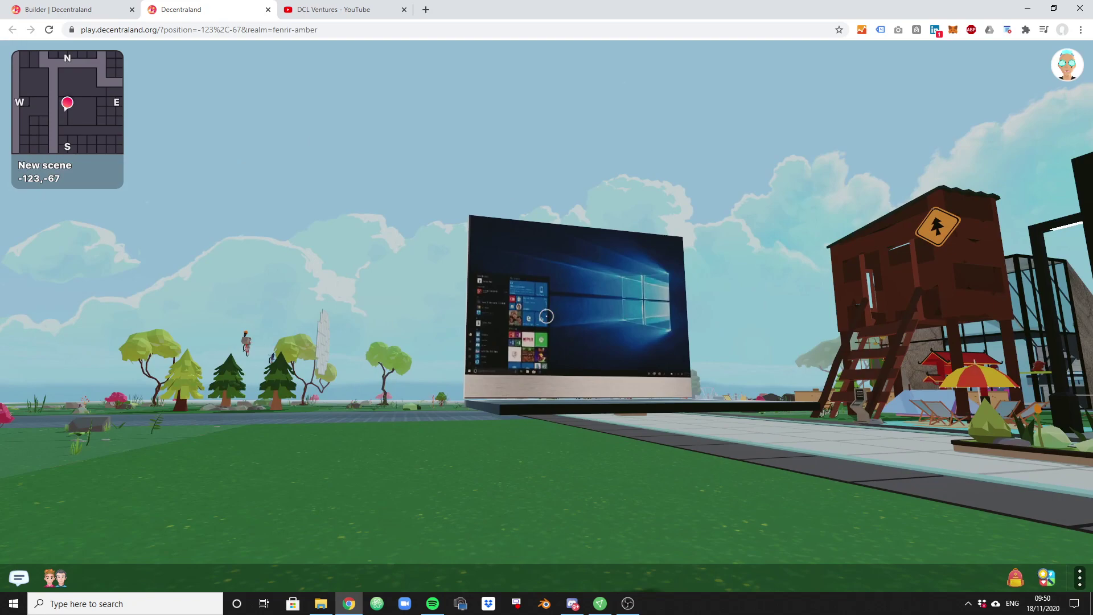
key(s)
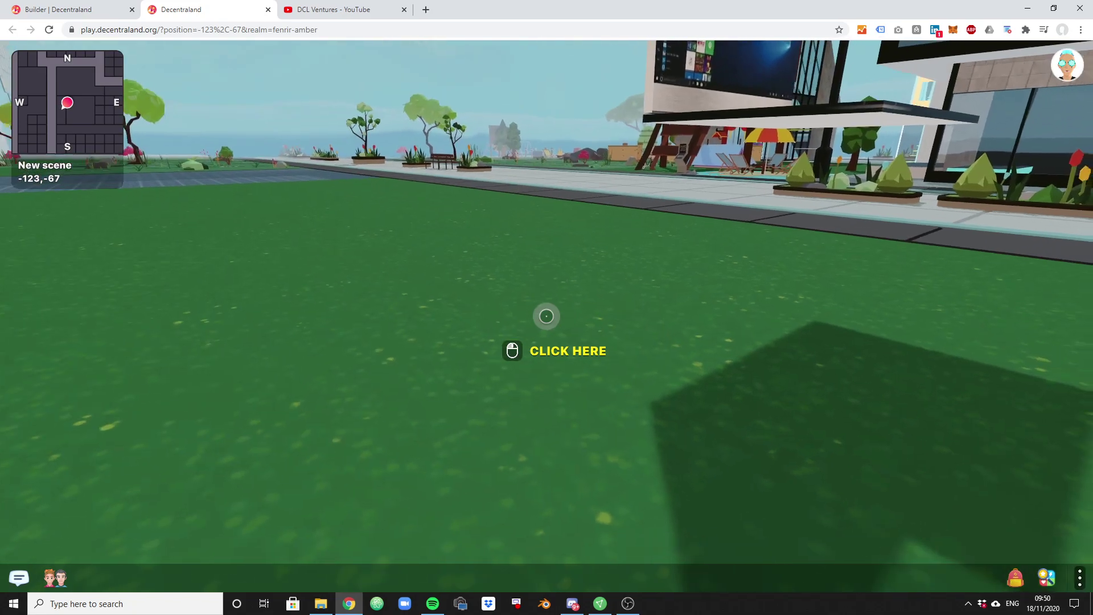
click(546, 316)
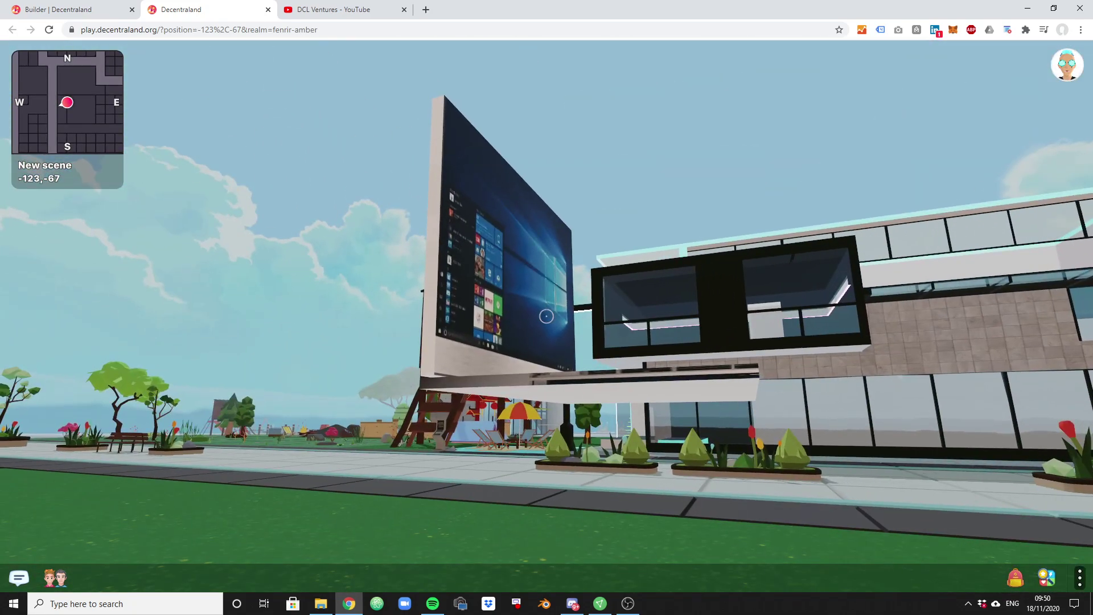
key(Escape)
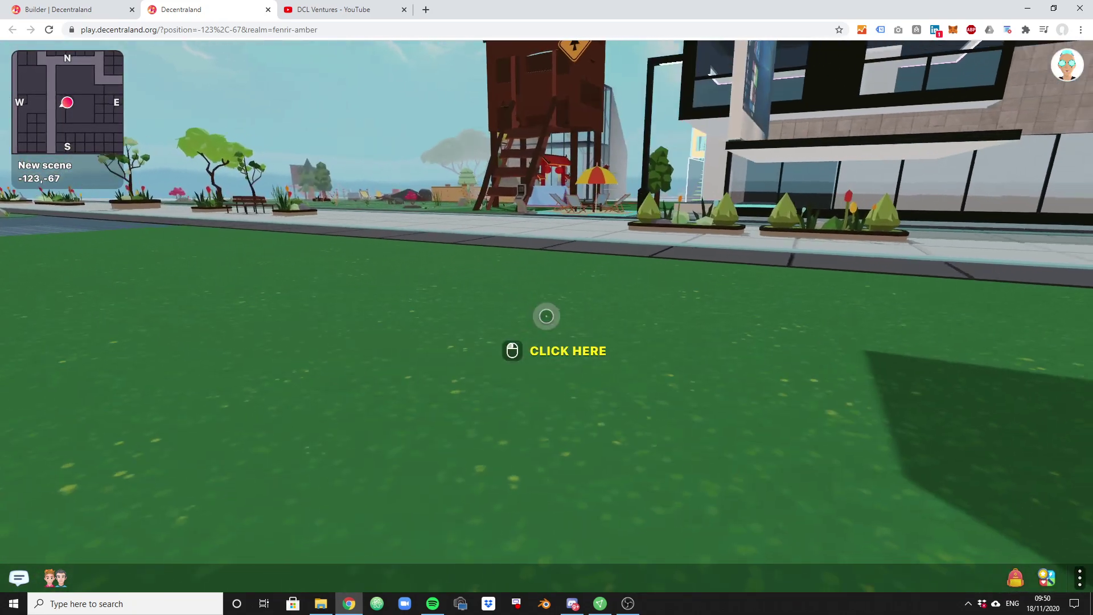
click(546, 316)
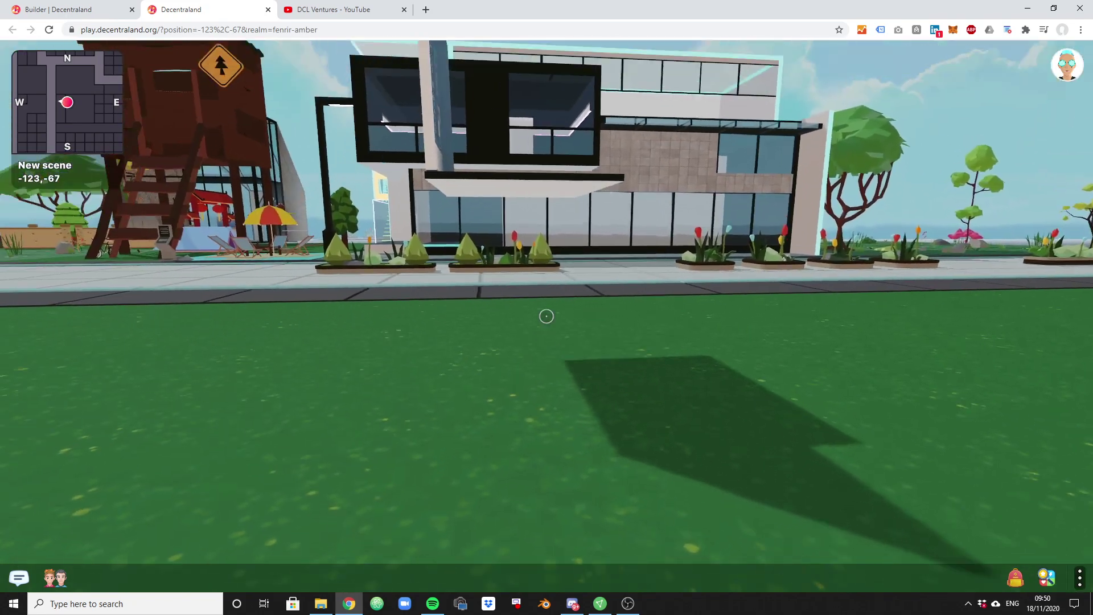
Step: Walk toward the floating laptop and trigger its click area once more
key(w)
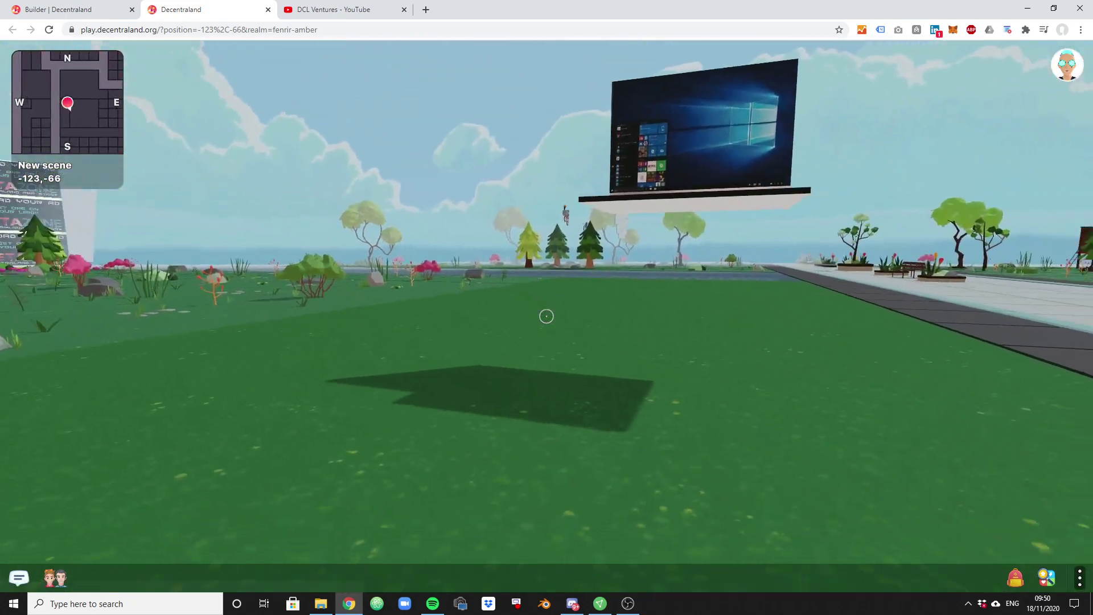
key(w)
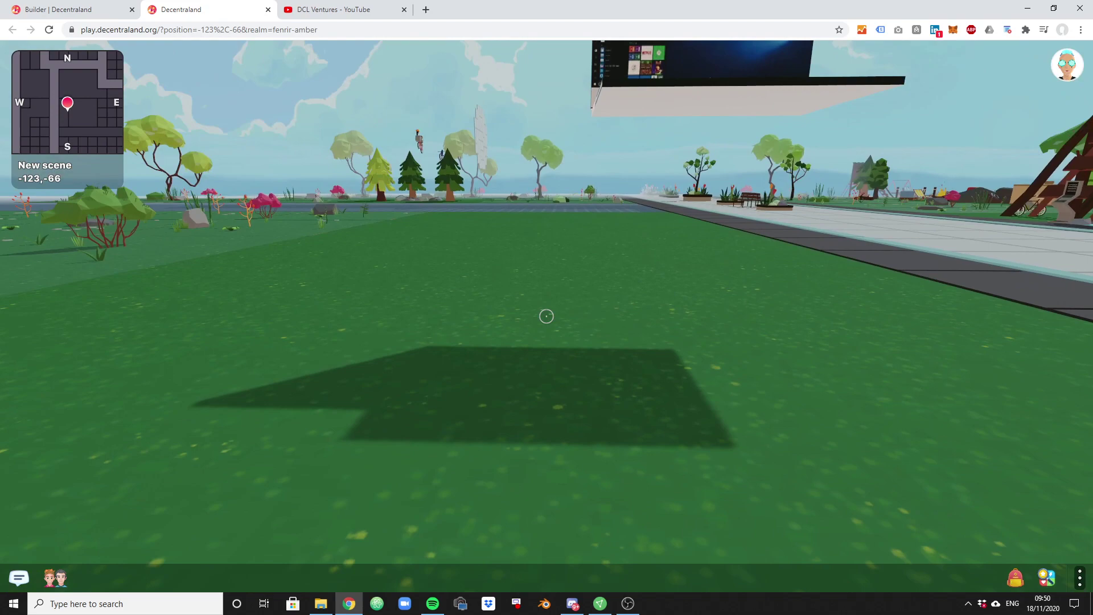
key(w)
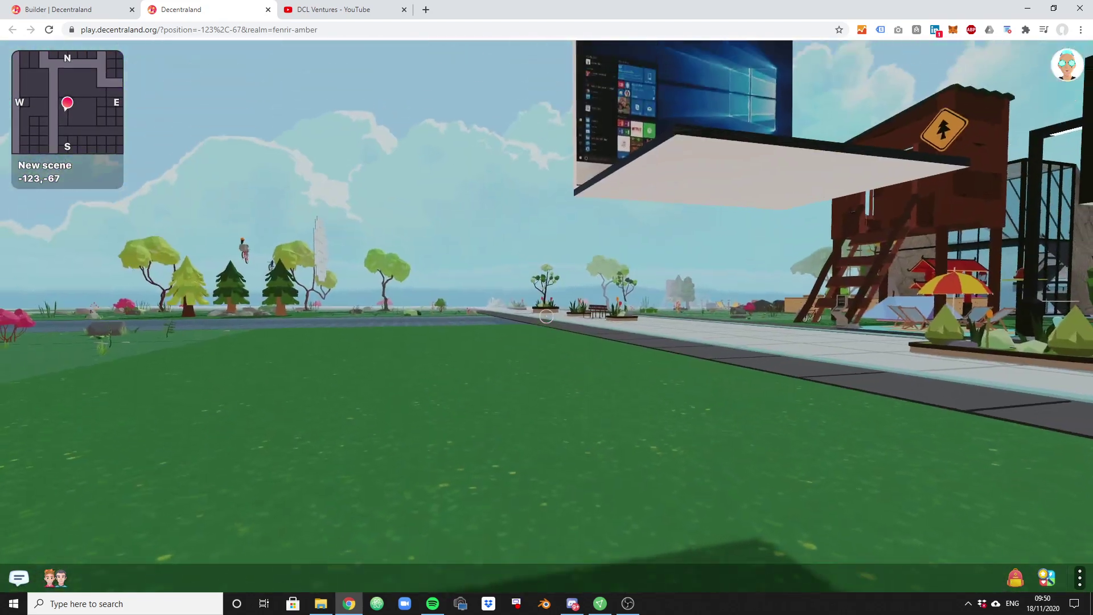
key(w)
click(510, 349)
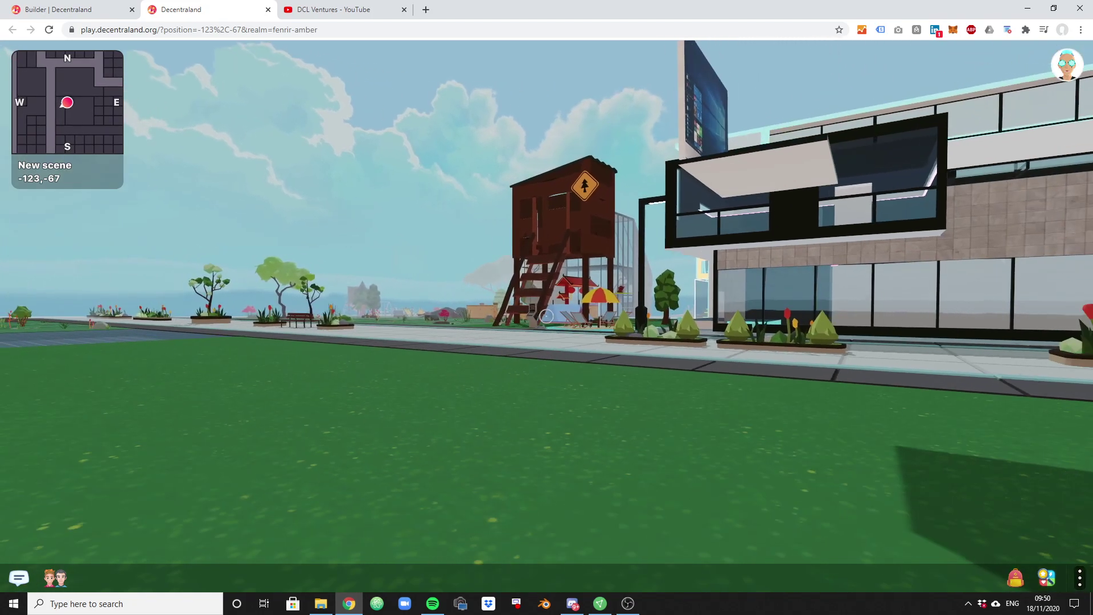
Step: Walk near the treehouse, then switch to the third-person camera to show the avatar
key(w)
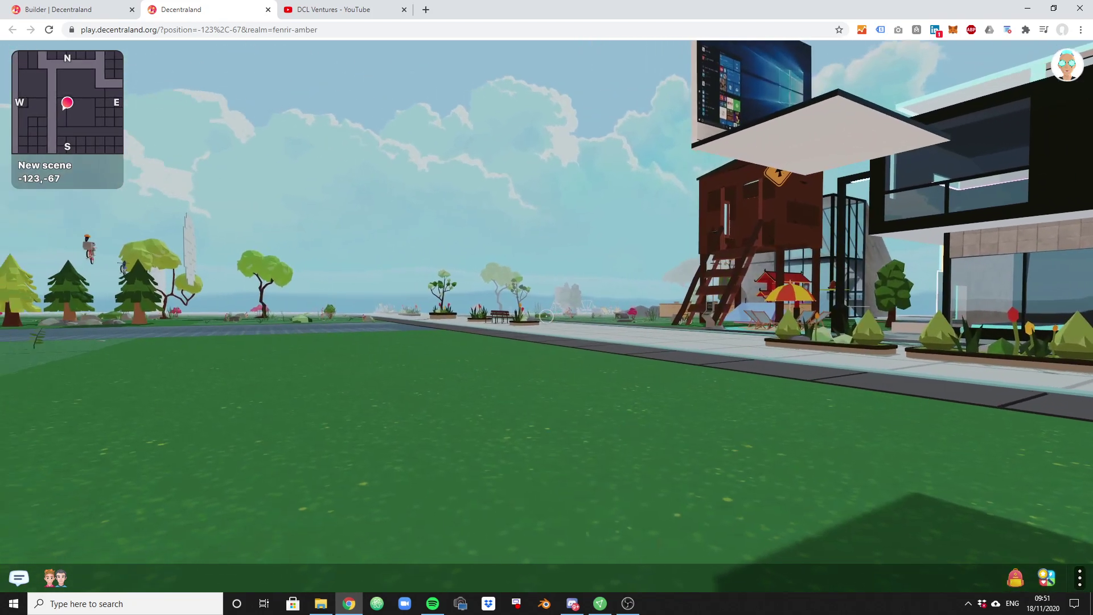
key(s)
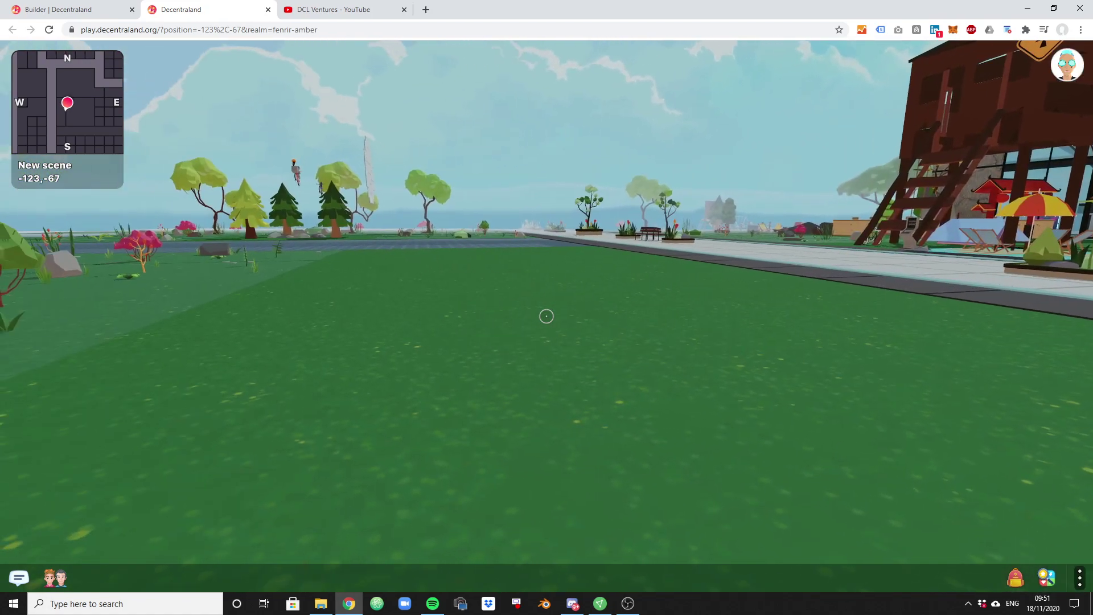
key(v)
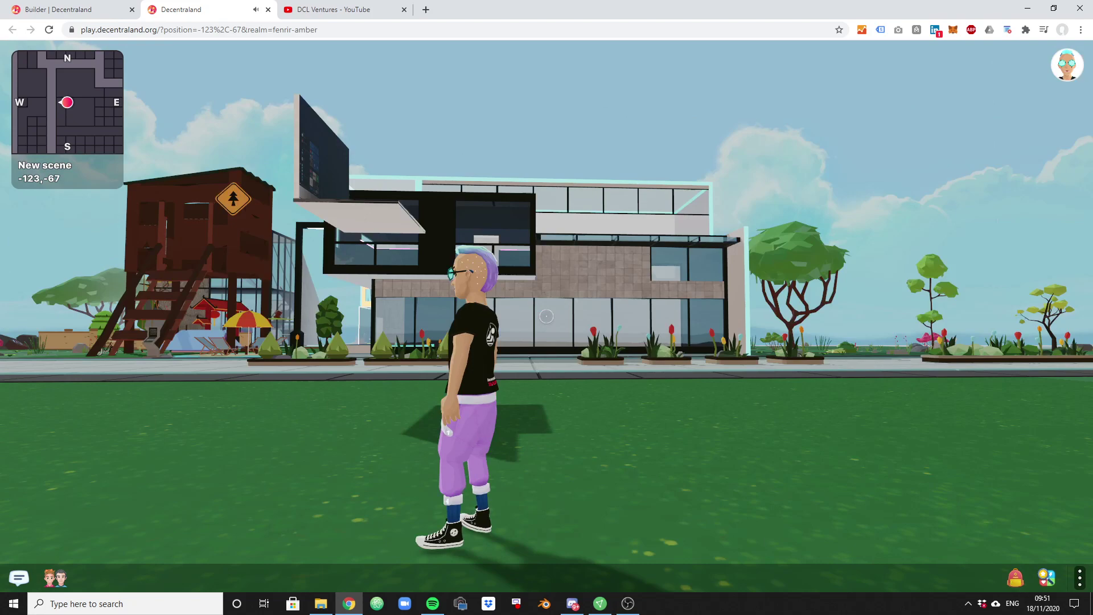